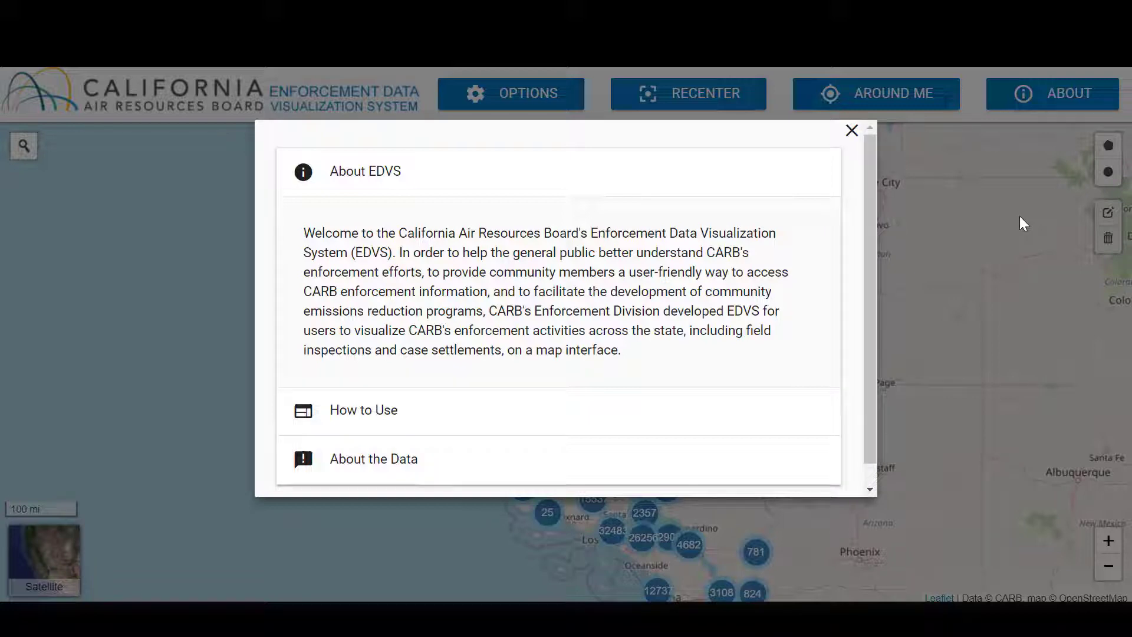
# Dismiss the welcome information, reopen the About information to read the EDVS description, and close it
pyautogui.click(1021, 218)
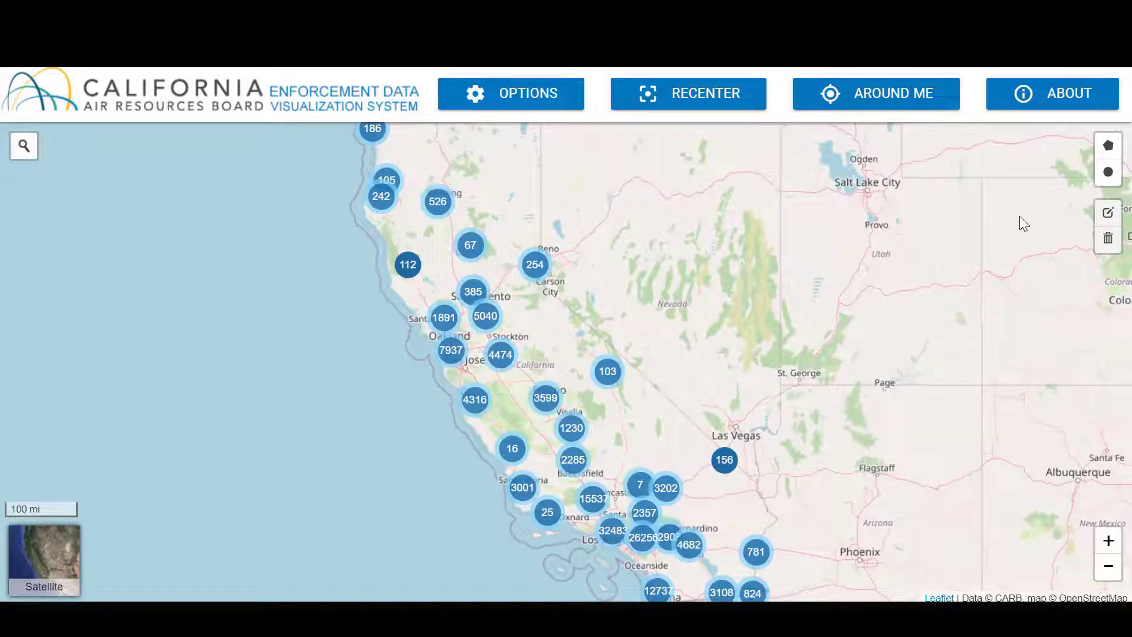
pyautogui.click(1069, 103)
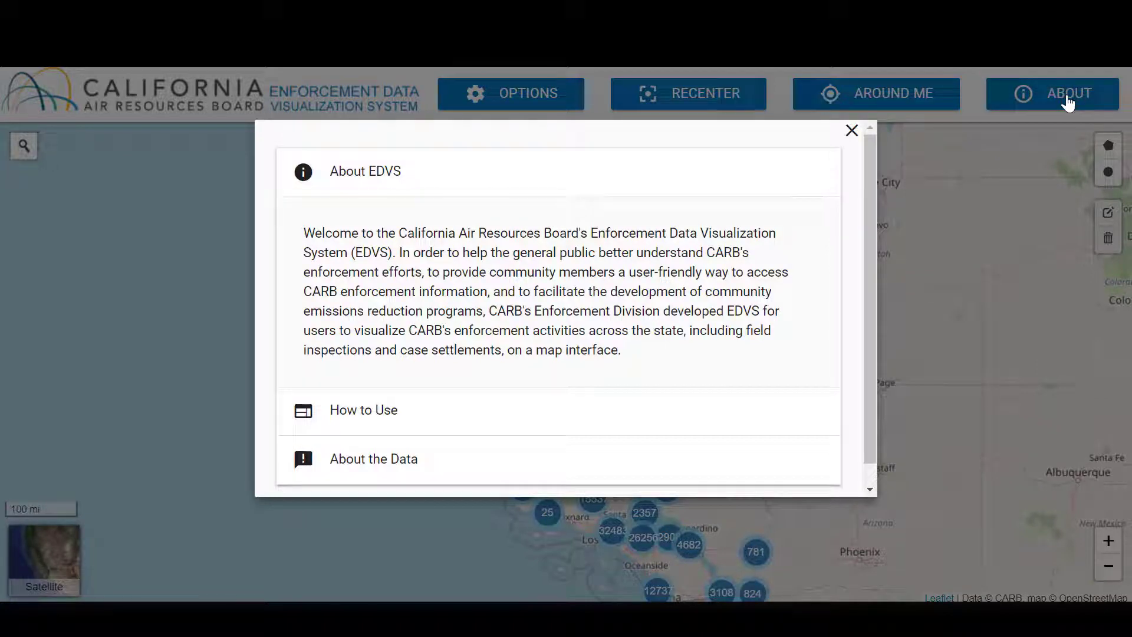
pyautogui.click(986, 208)
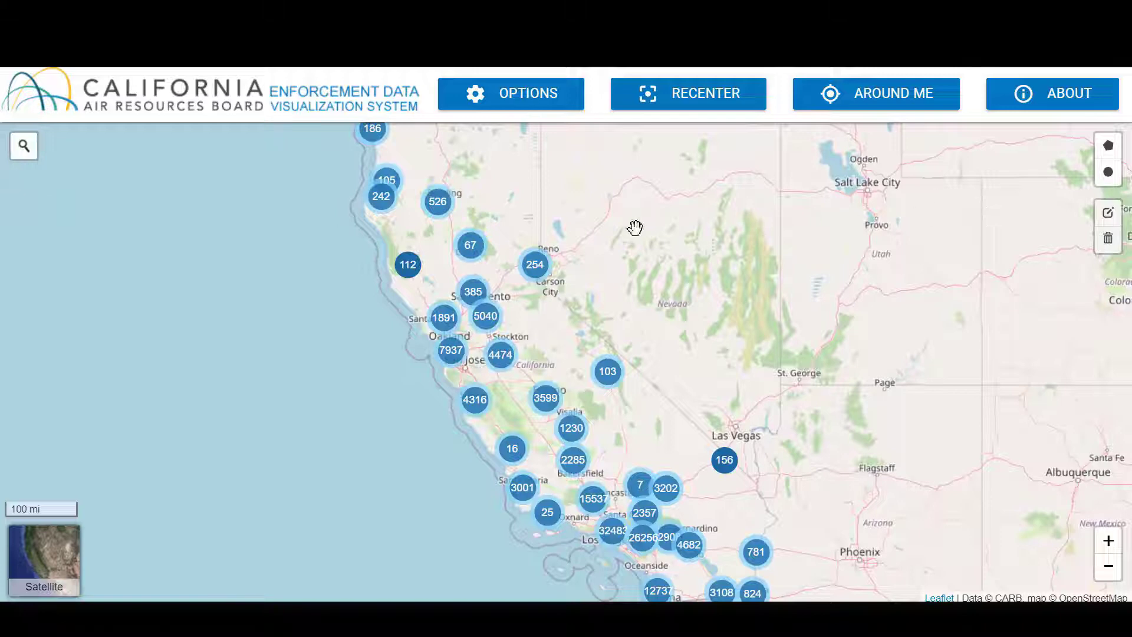
# Search the map for ZIP code 95202
pyautogui.click(25, 154)
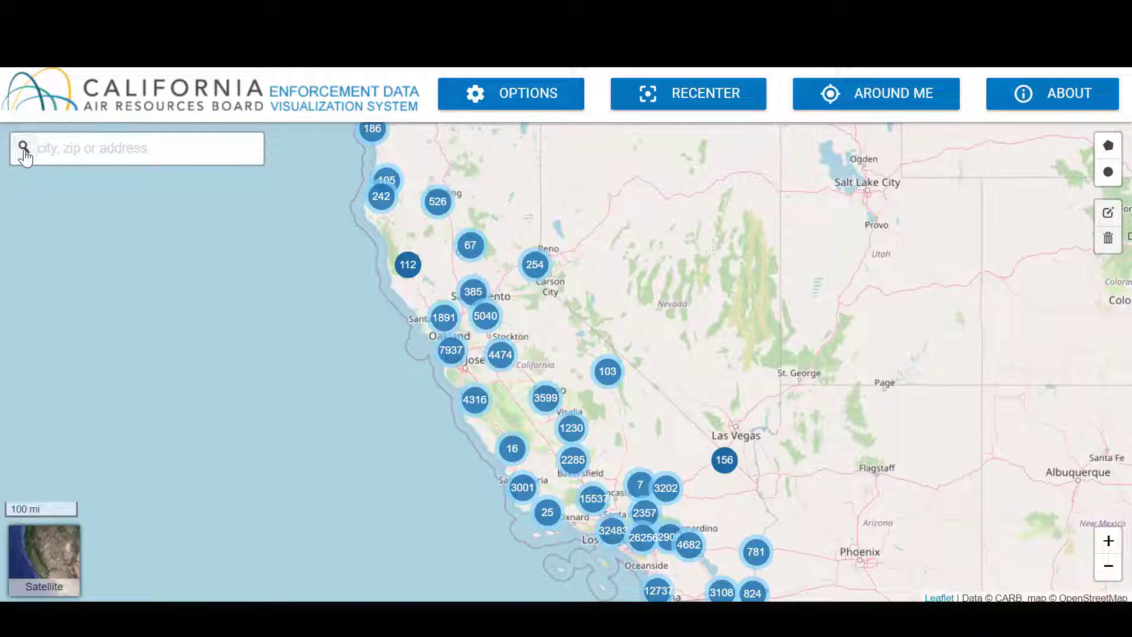
pyautogui.write('95202')
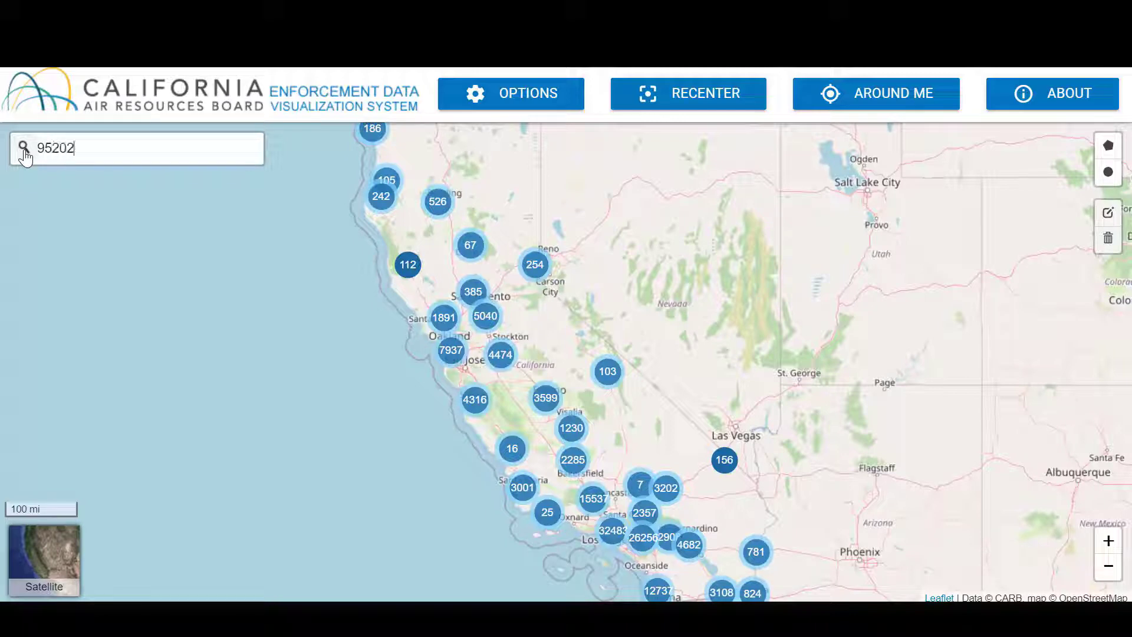
pyautogui.click(25, 155)
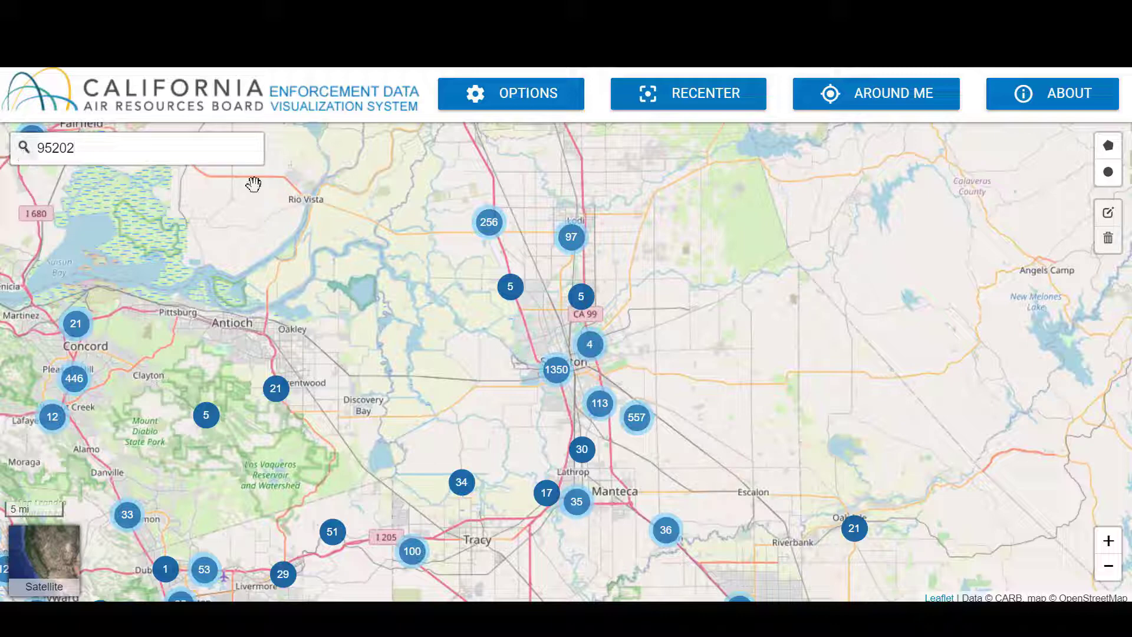
# Zoom in on downtown Stockton to the map's closest street-level view
pyautogui.click(1109, 542)
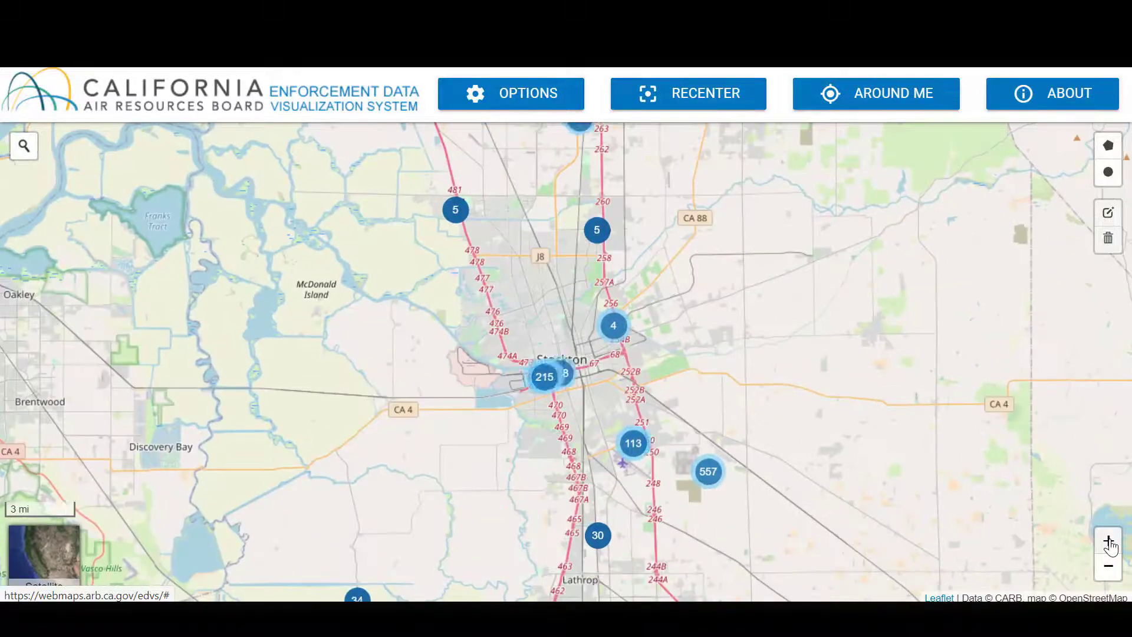
pyautogui.click(1109, 541)
pyautogui.click(1109, 541)
pyautogui.click(1109, 541)
pyautogui.click(1109, 541)
pyautogui.click(1109, 541)
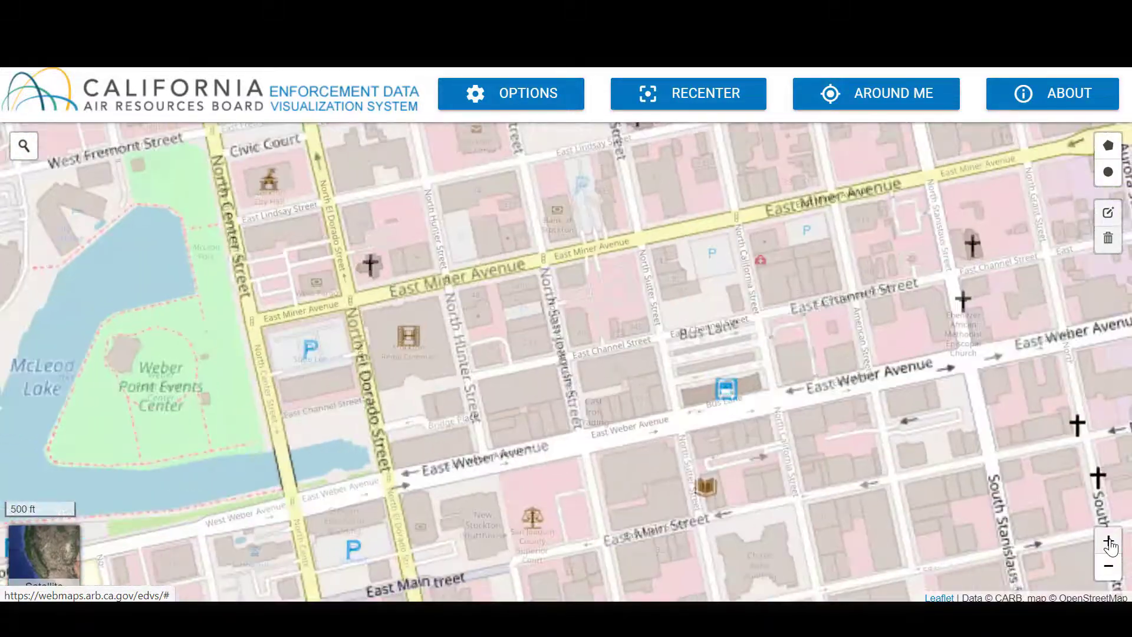
pyautogui.click(1109, 541)
pyautogui.click(1109, 542)
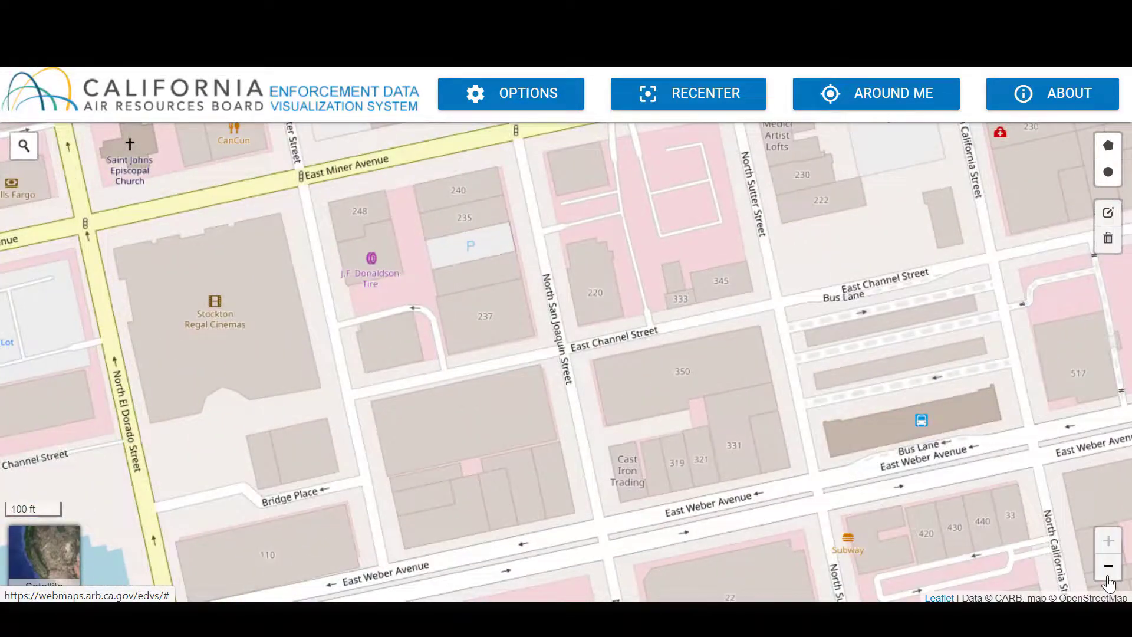
# Zoom the map out from Stockton's streets to the widest world view
pyautogui.click(1109, 567)
pyautogui.click(1109, 567)
pyautogui.click(1108, 566)
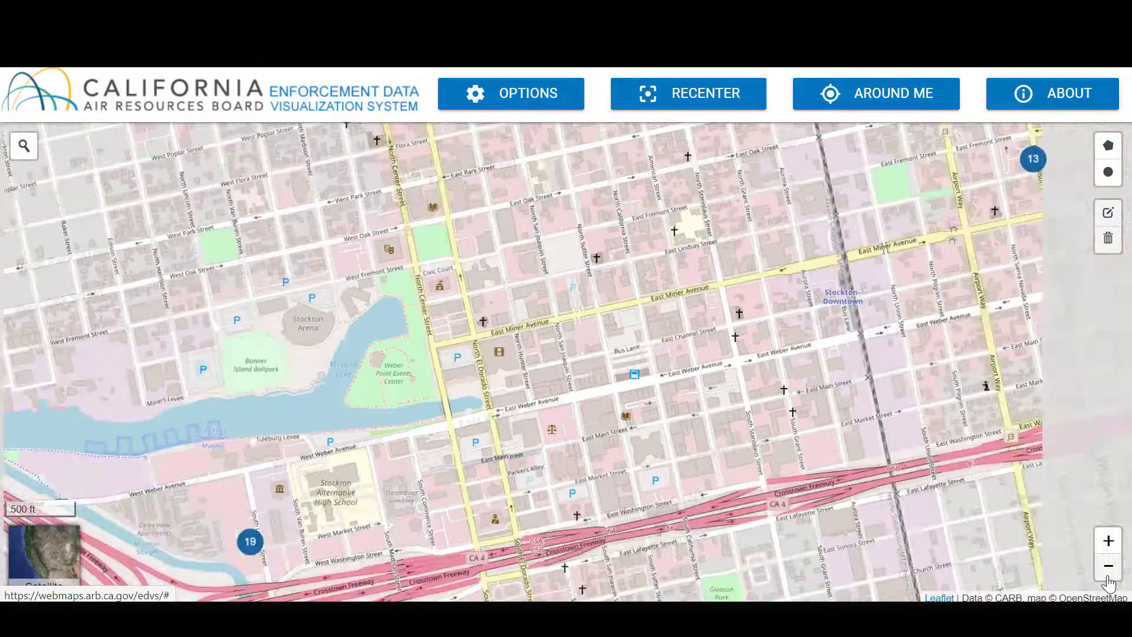
pyautogui.click(1109, 566)
pyautogui.click(1108, 567)
pyautogui.click(1107, 567)
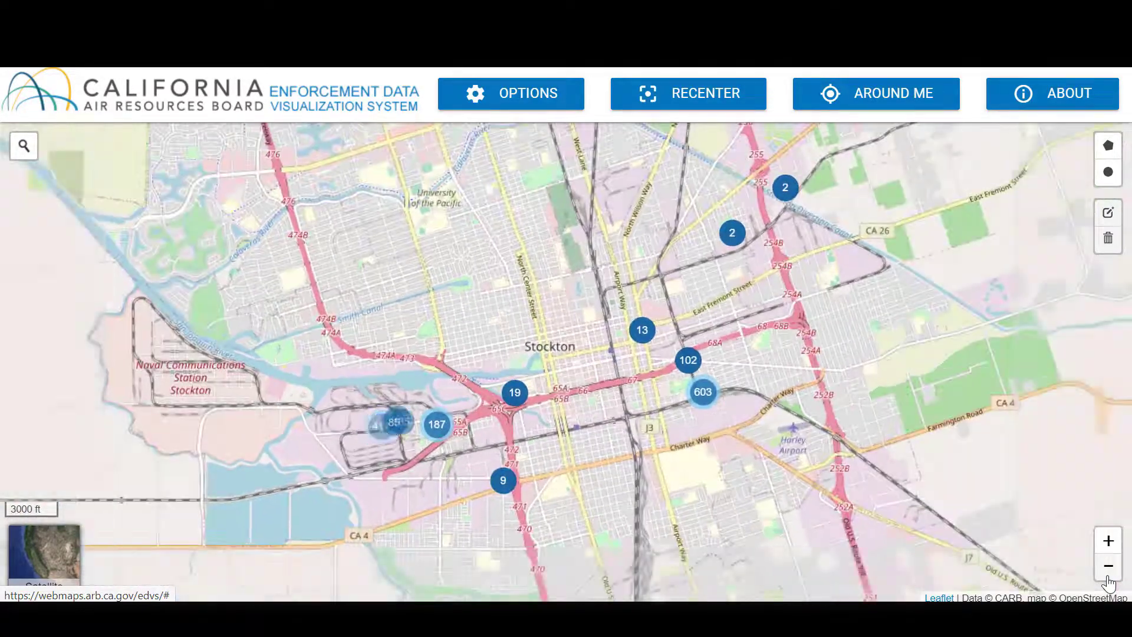
pyautogui.click(1109, 566)
pyautogui.click(1109, 566)
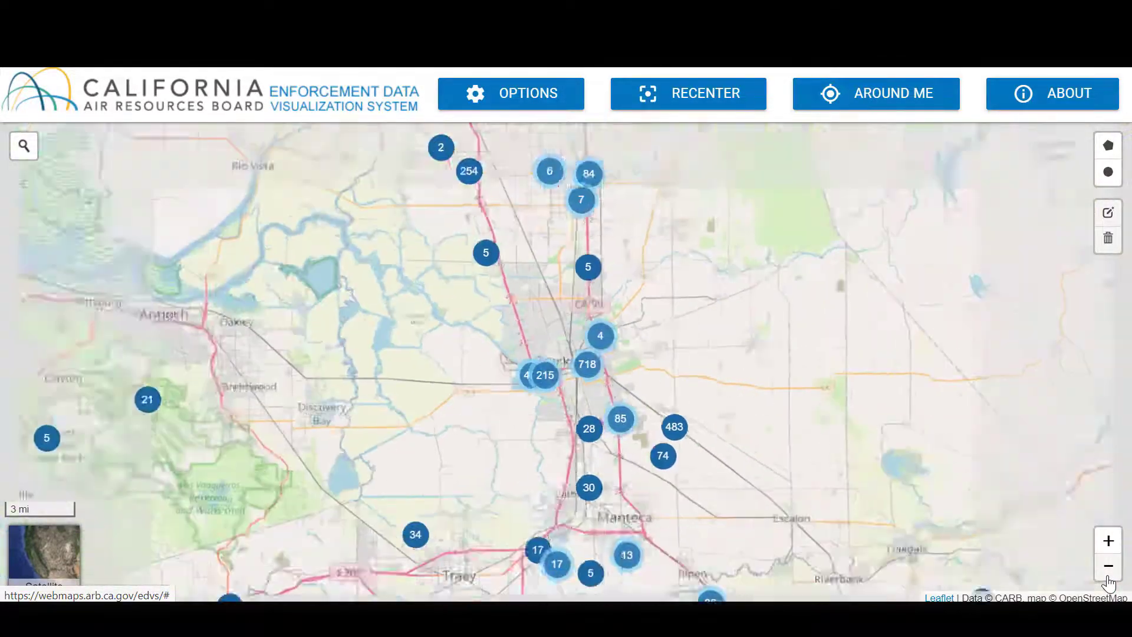
pyautogui.click(1108, 566)
pyautogui.click(1109, 566)
pyautogui.click(1109, 566)
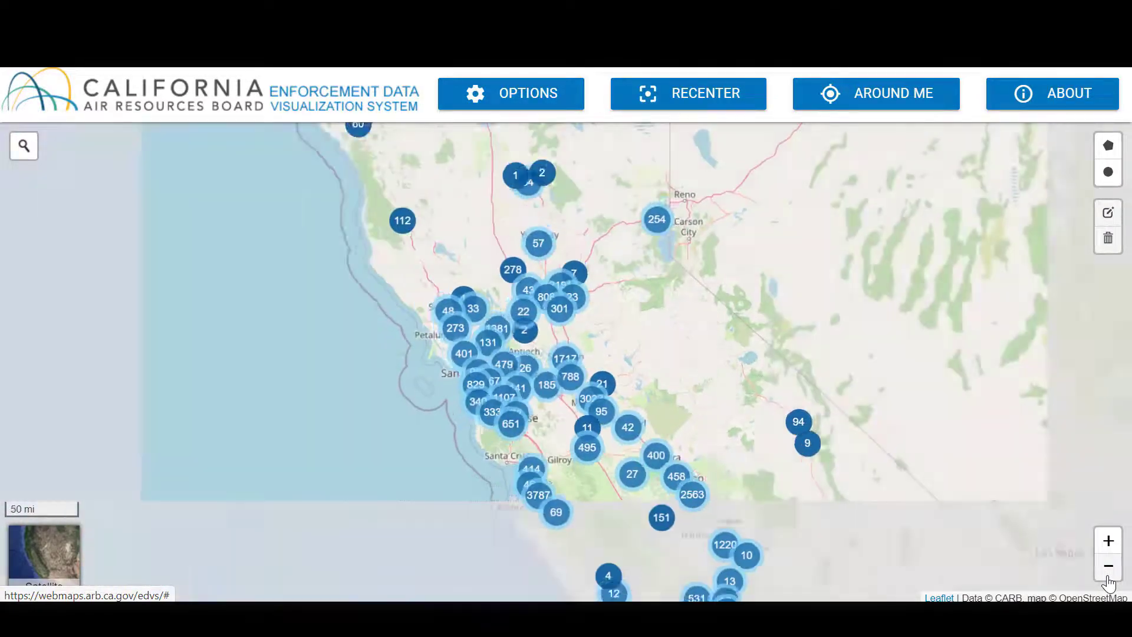
pyautogui.click(1109, 566)
pyautogui.click(1108, 566)
pyautogui.click(1108, 575)
pyautogui.click(1108, 575)
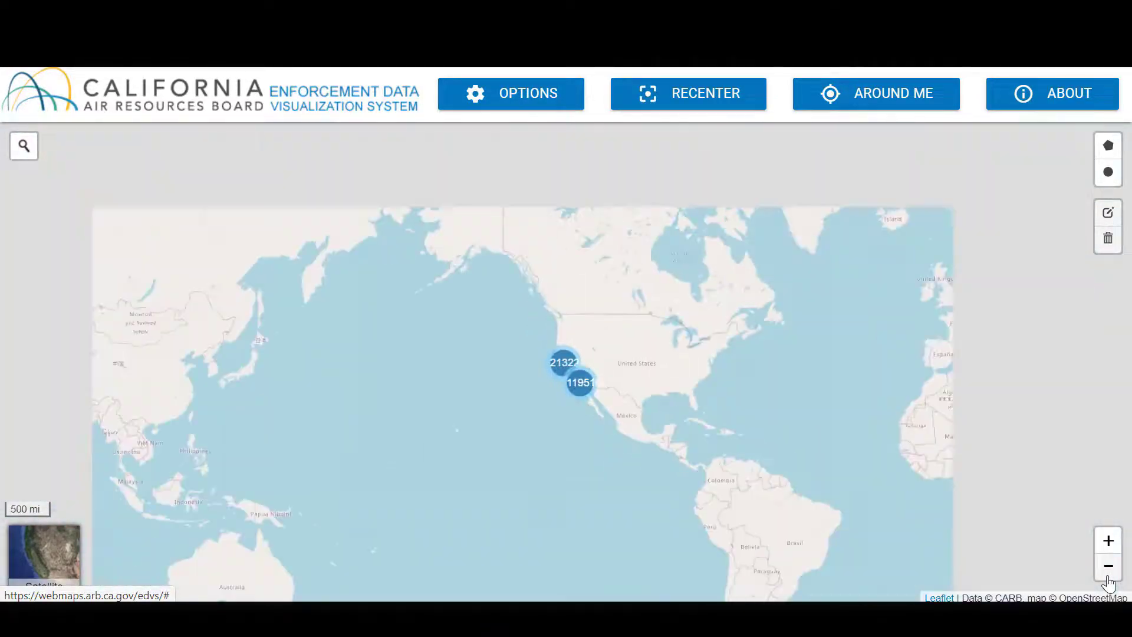
pyautogui.click(1108, 575)
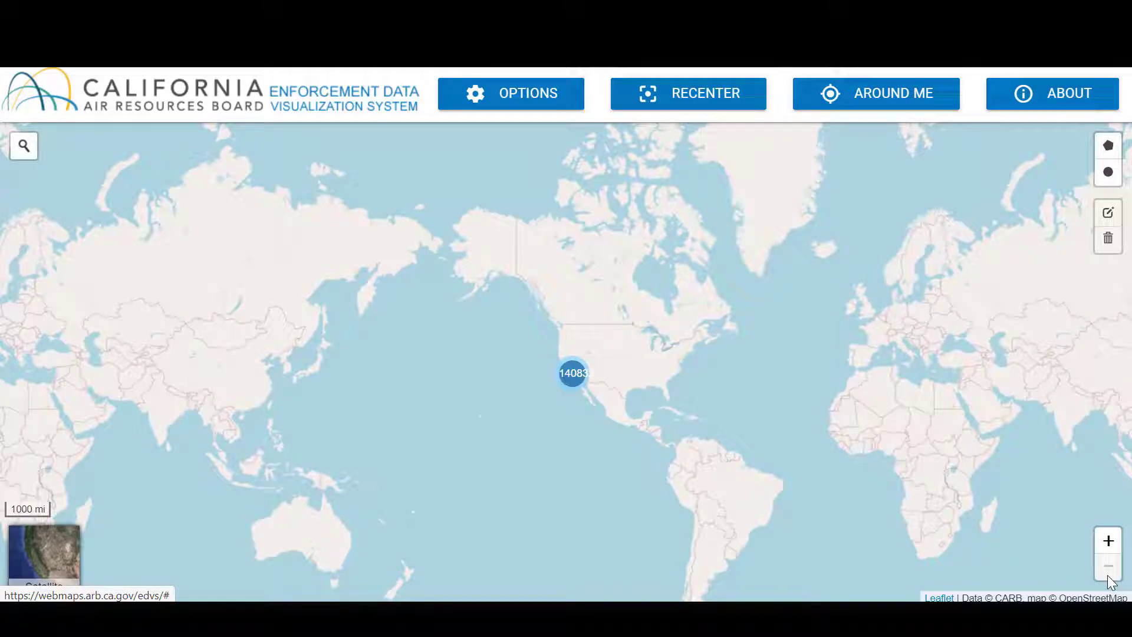
# Review the inspection details and compliance breakdown for the marker cluster near Madera, then close the details
pyautogui.click(1108, 542)
pyautogui.click(1108, 542)
pyautogui.click(1108, 542)
pyautogui.click(1108, 543)
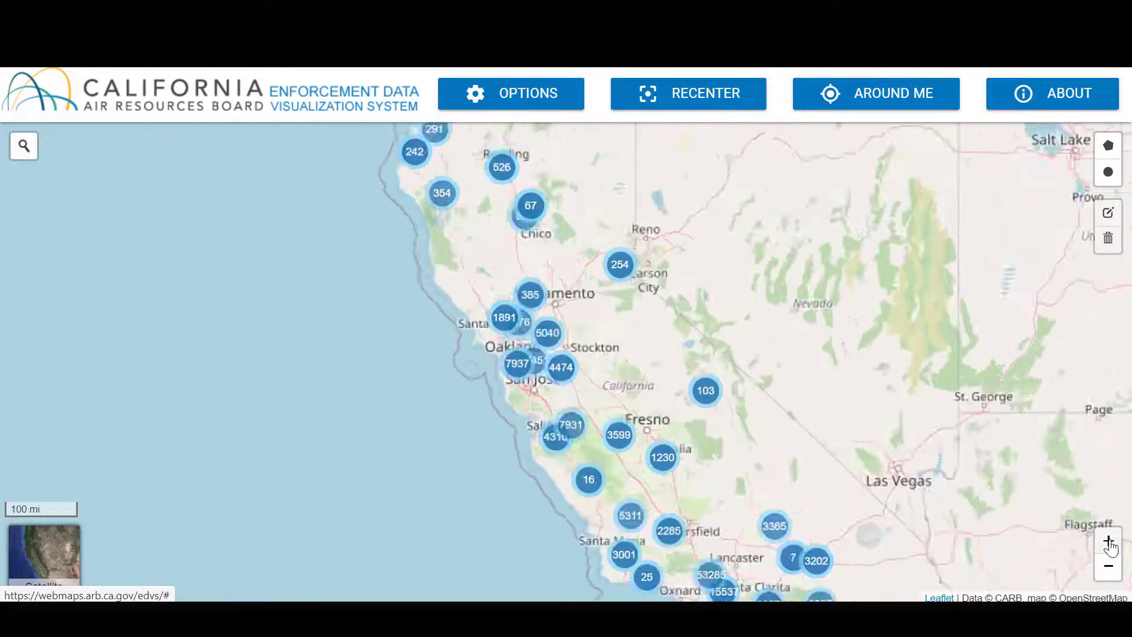
pyautogui.click(1109, 543)
pyautogui.click(1108, 542)
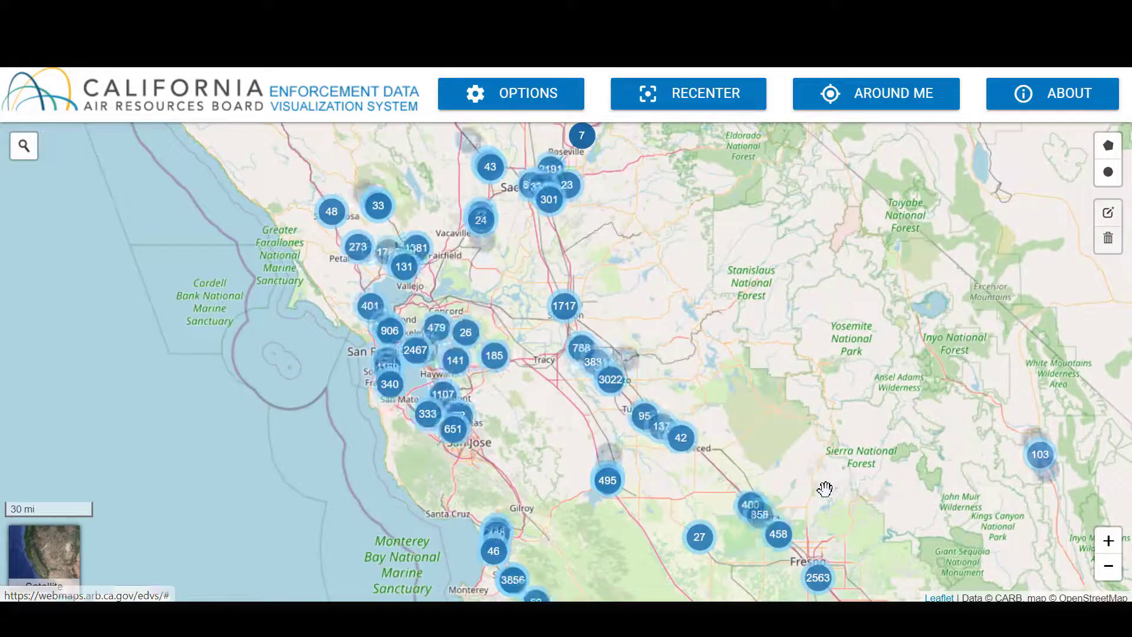
pyautogui.click(748, 503)
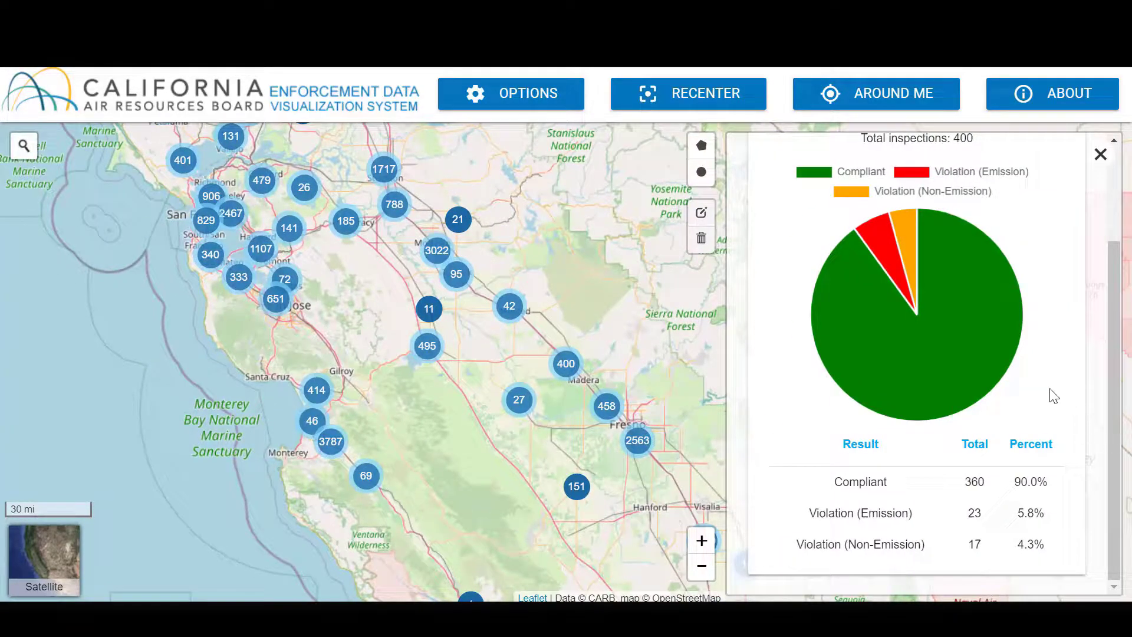
pyautogui.scroll(2, 1054, 395)
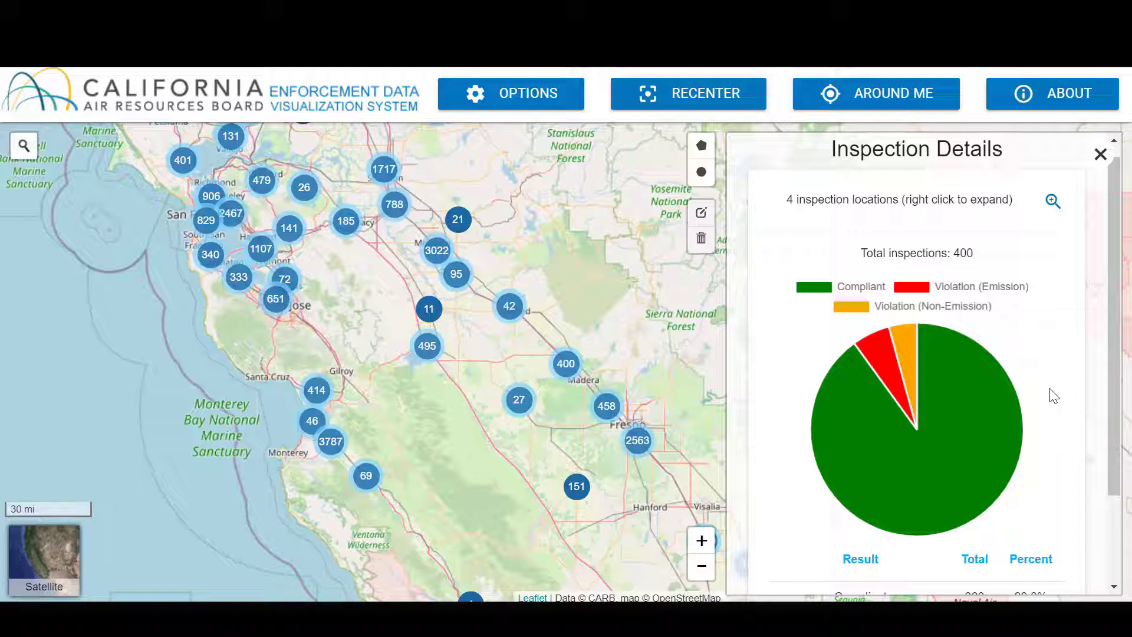
pyautogui.scroll(-2, 1054, 395)
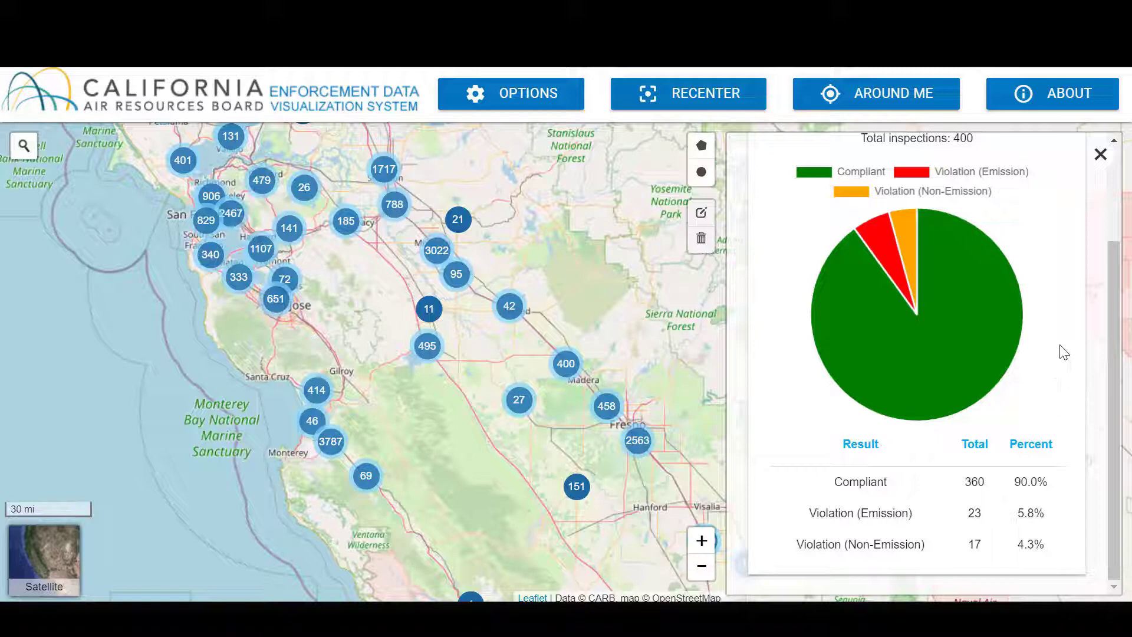
pyautogui.click(1101, 156)
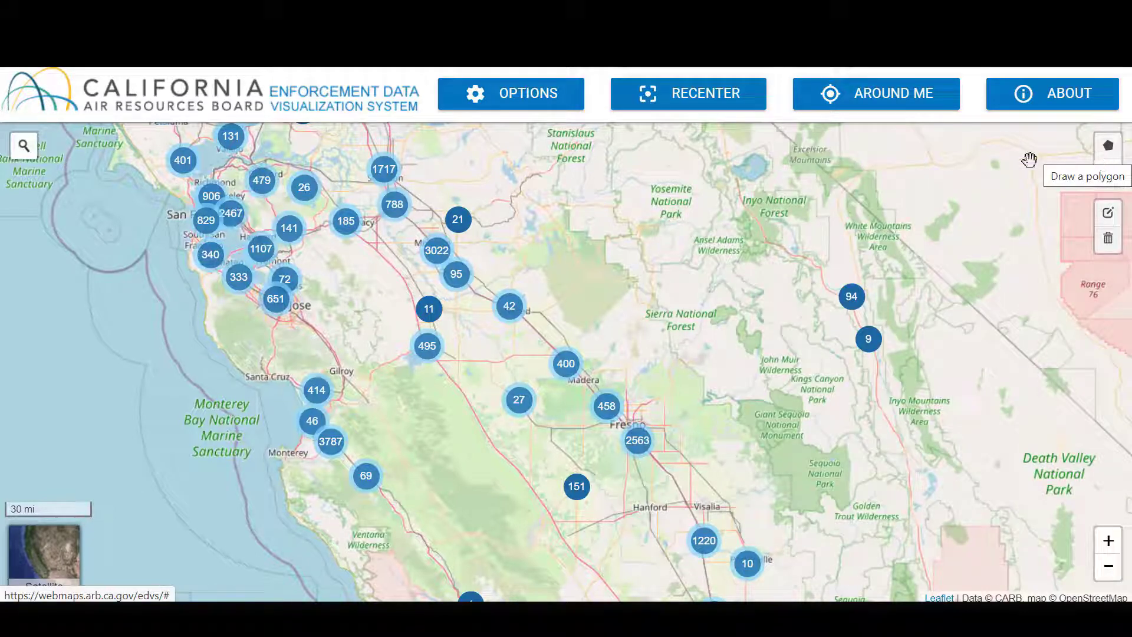
# Show the enforcement data around the current location, then recenter the map on the statewide view
pyautogui.click(903, 106)
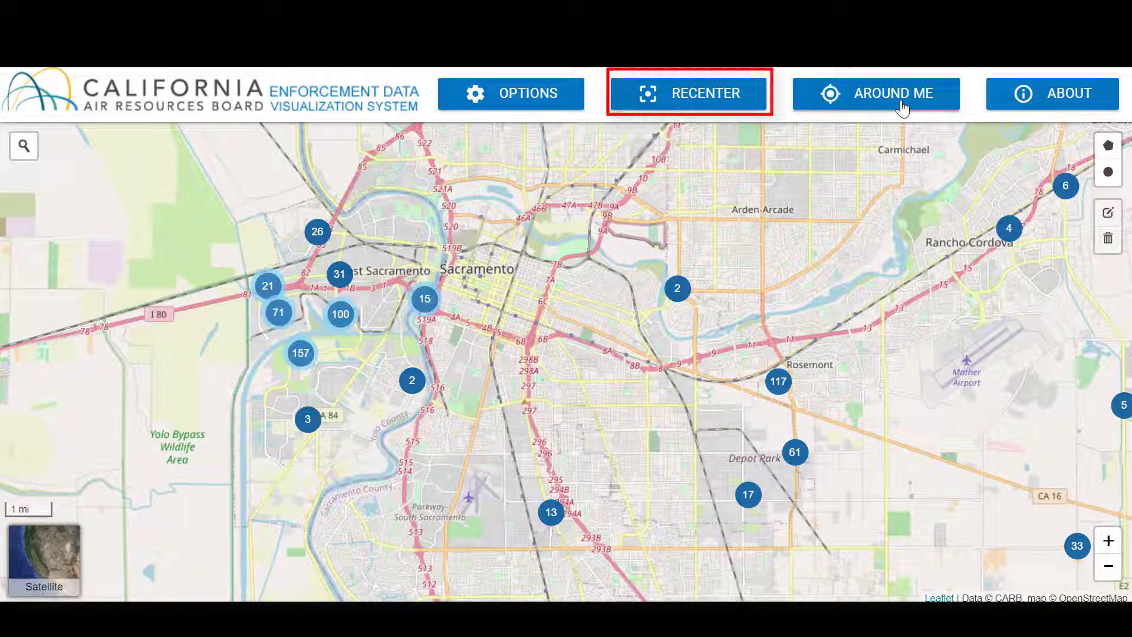
pyautogui.click(723, 98)
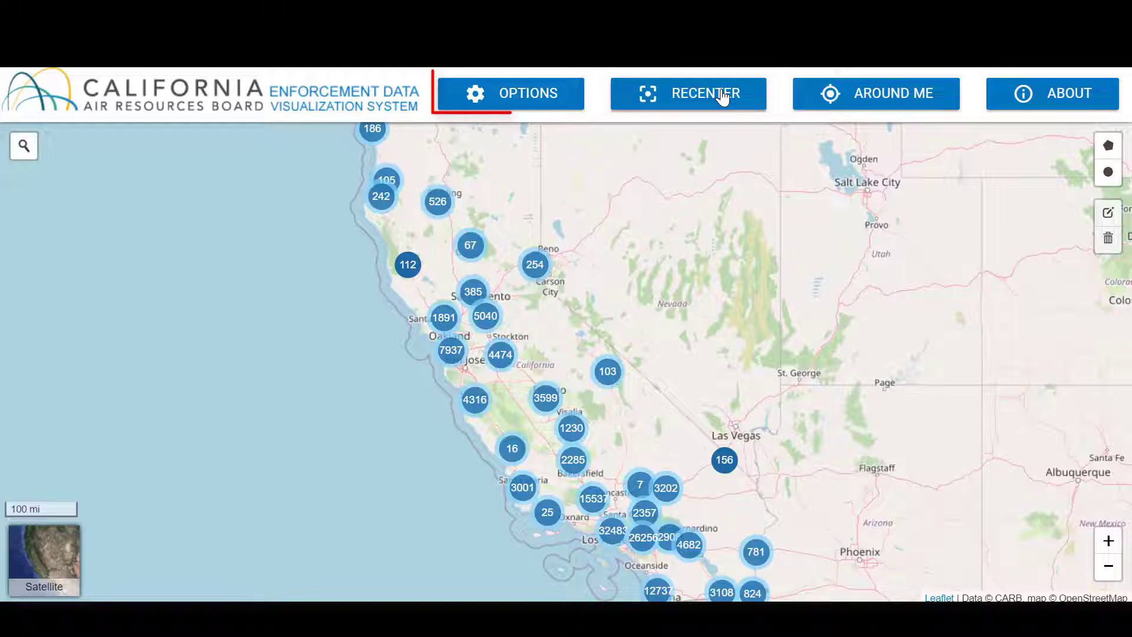
# Open the map options and review the region and map type choices, keeping Statewide and Inspections
pyautogui.click(508, 102)
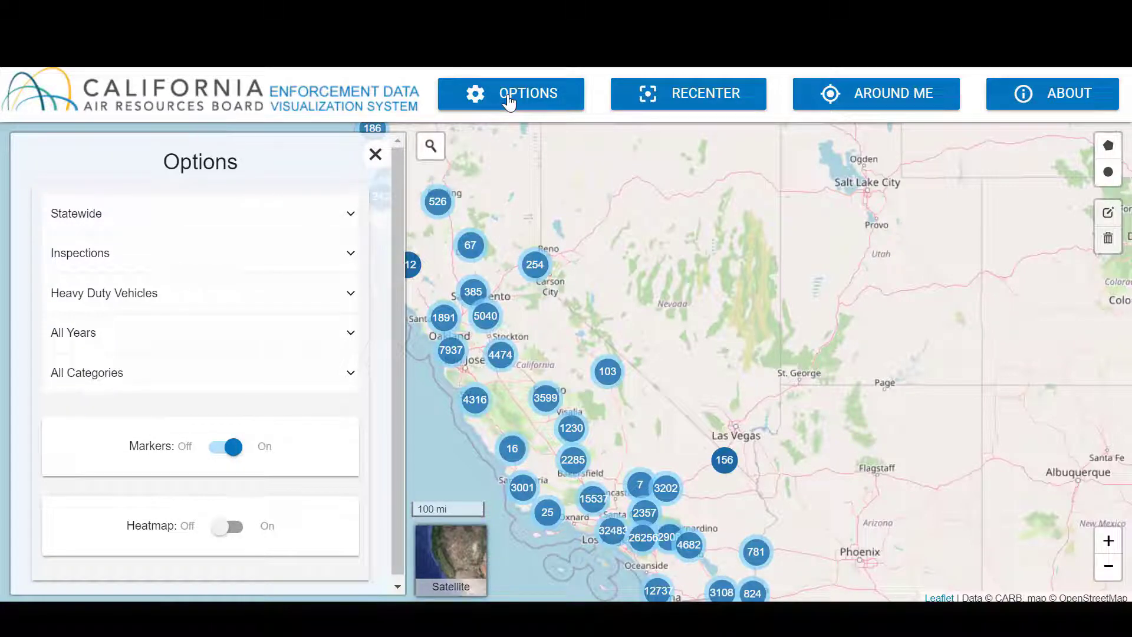
pyautogui.click(290, 215)
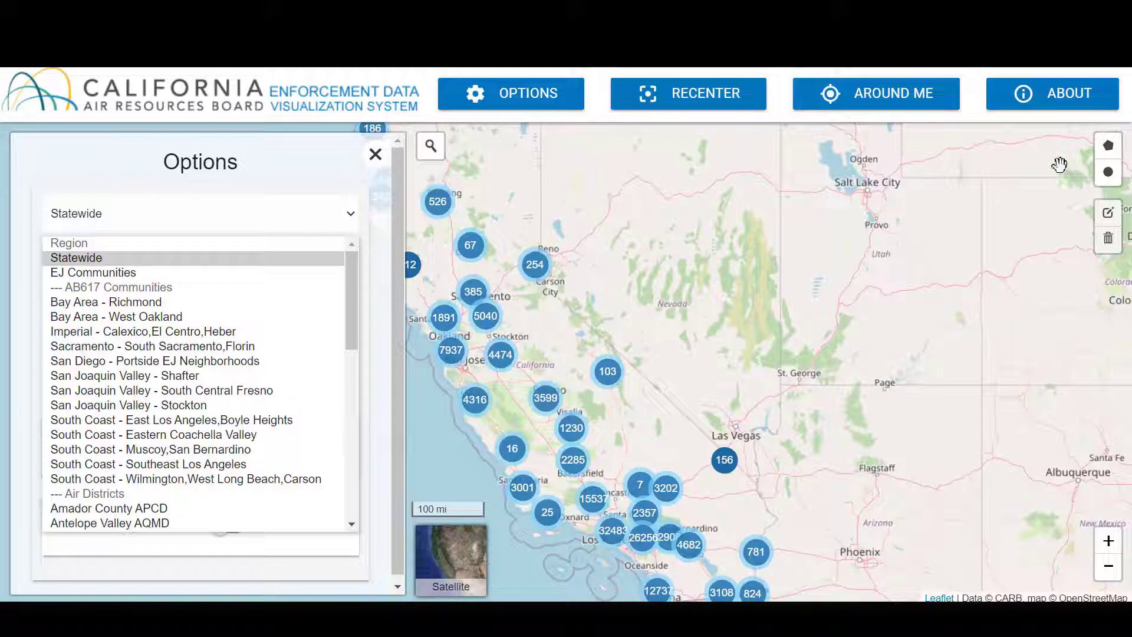
pyautogui.click(313, 214)
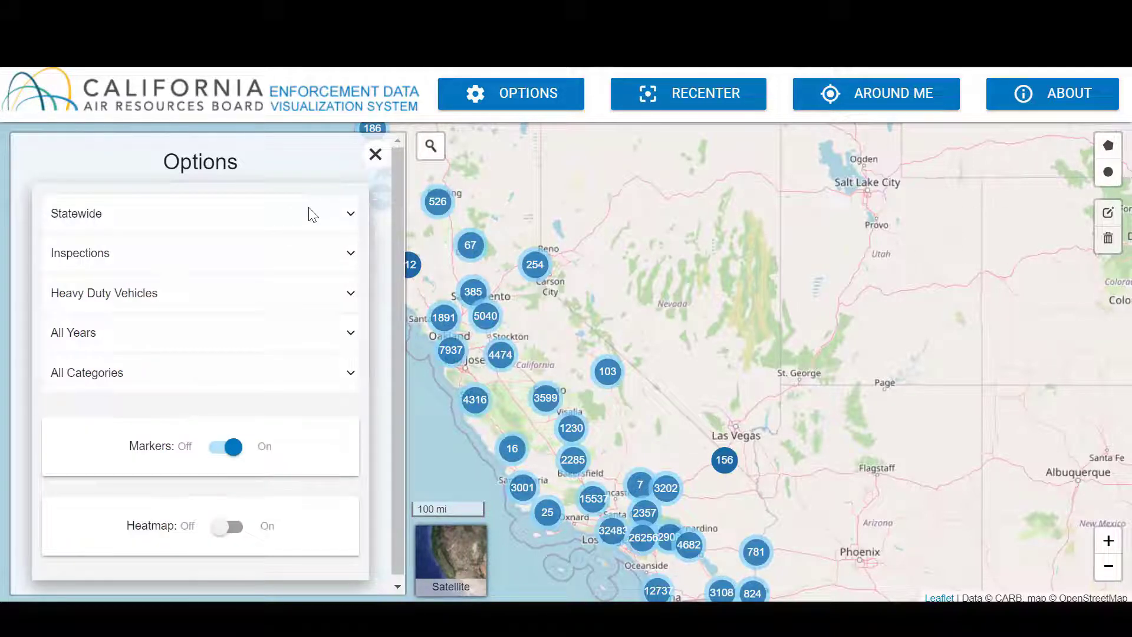
pyautogui.click(313, 257)
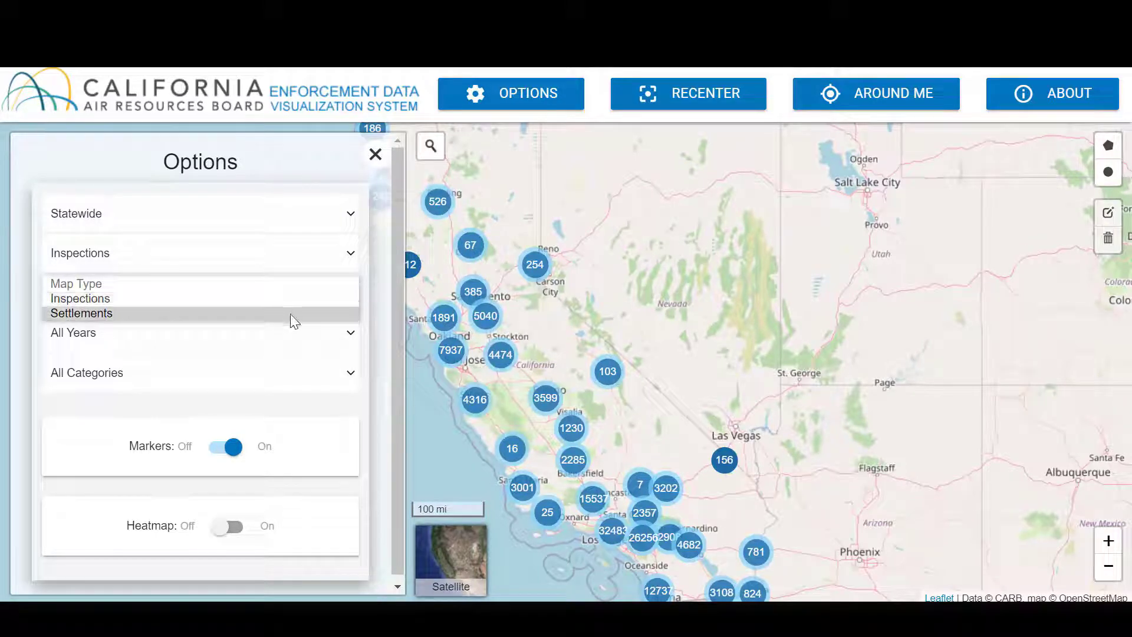
pyautogui.click(300, 257)
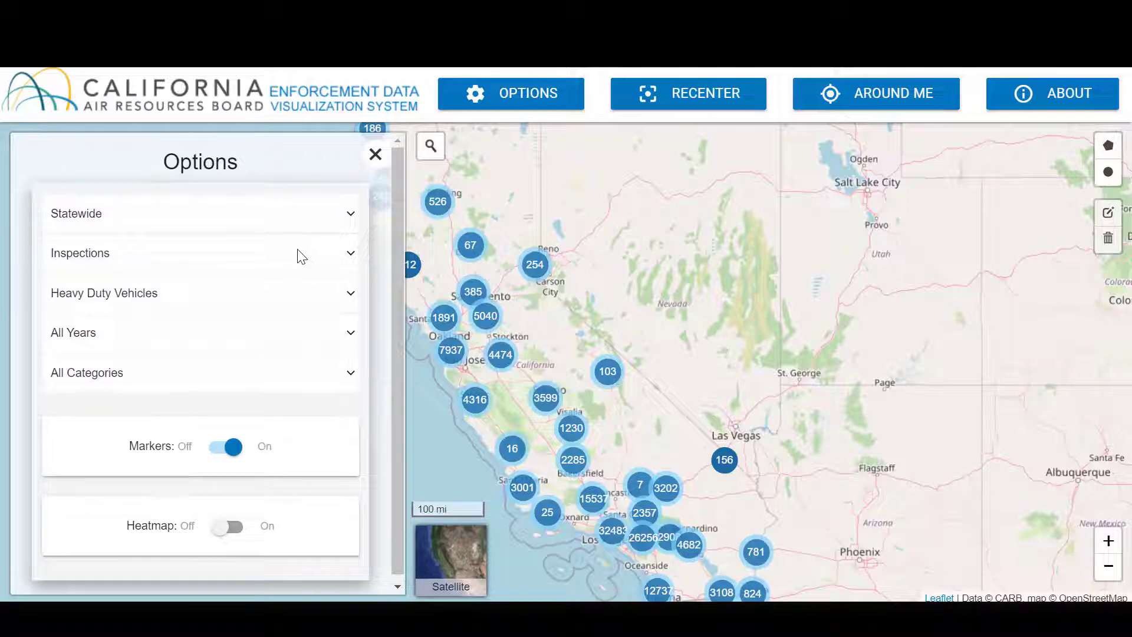
# Review the program and year choices, keeping Heavy Duty Vehicles and All Years
pyautogui.click(304, 299)
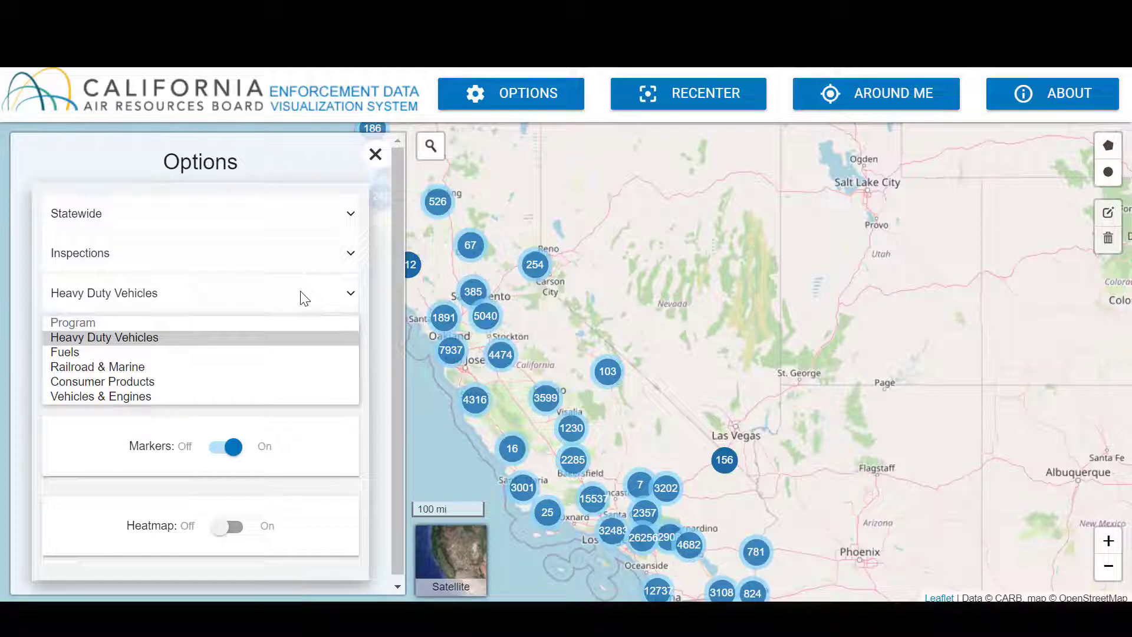
pyautogui.press('Down')
pyautogui.press('Down')
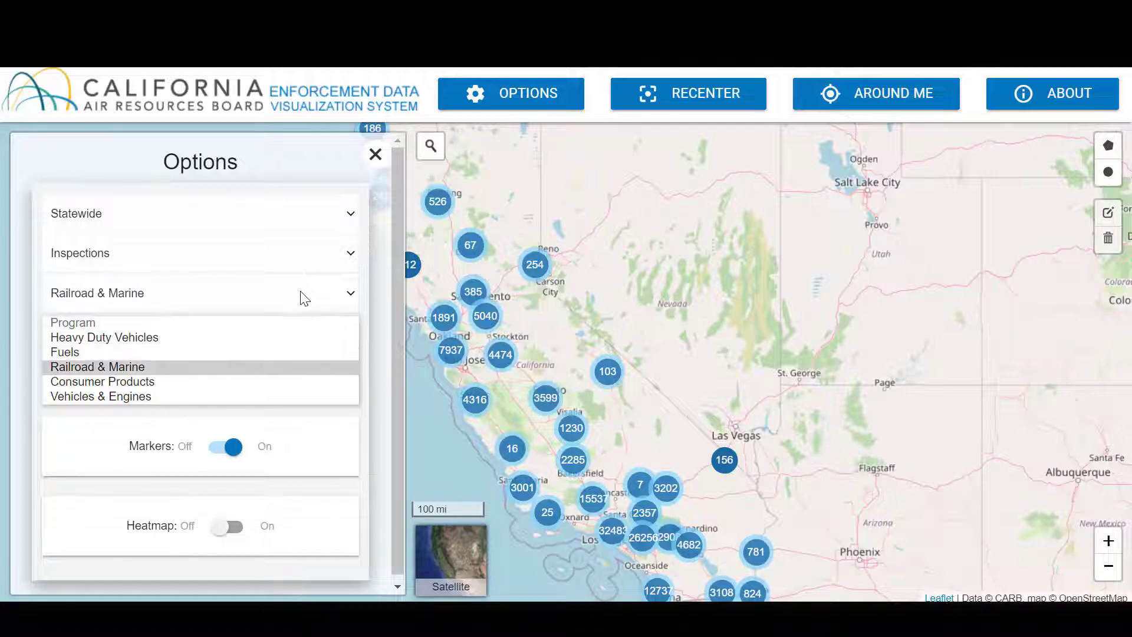
pyautogui.press('Down')
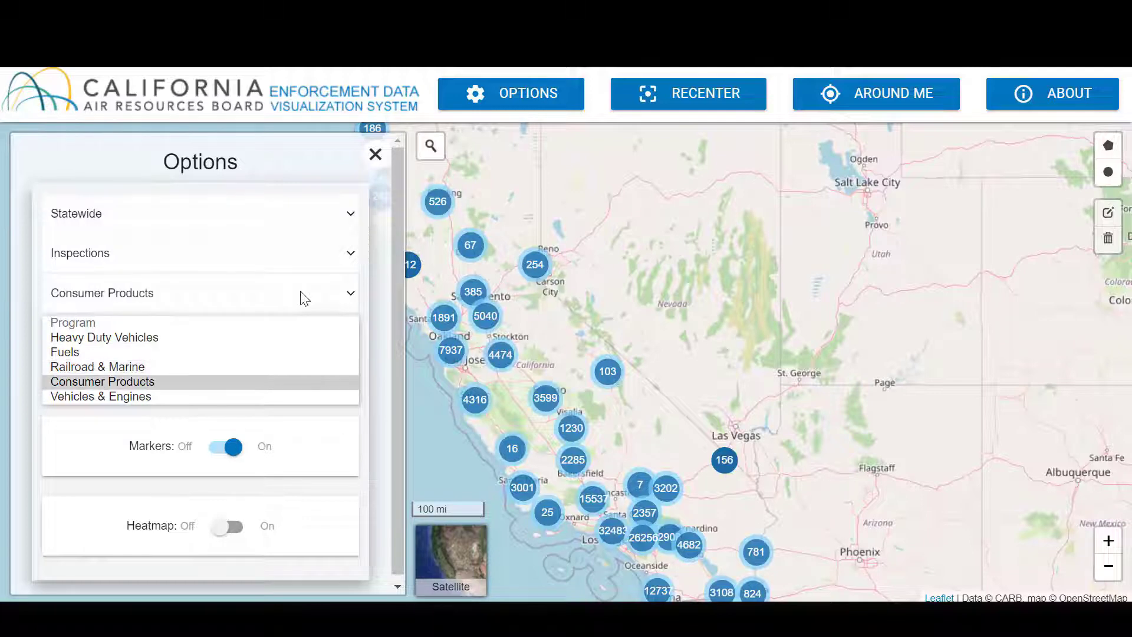
pyautogui.press('Down')
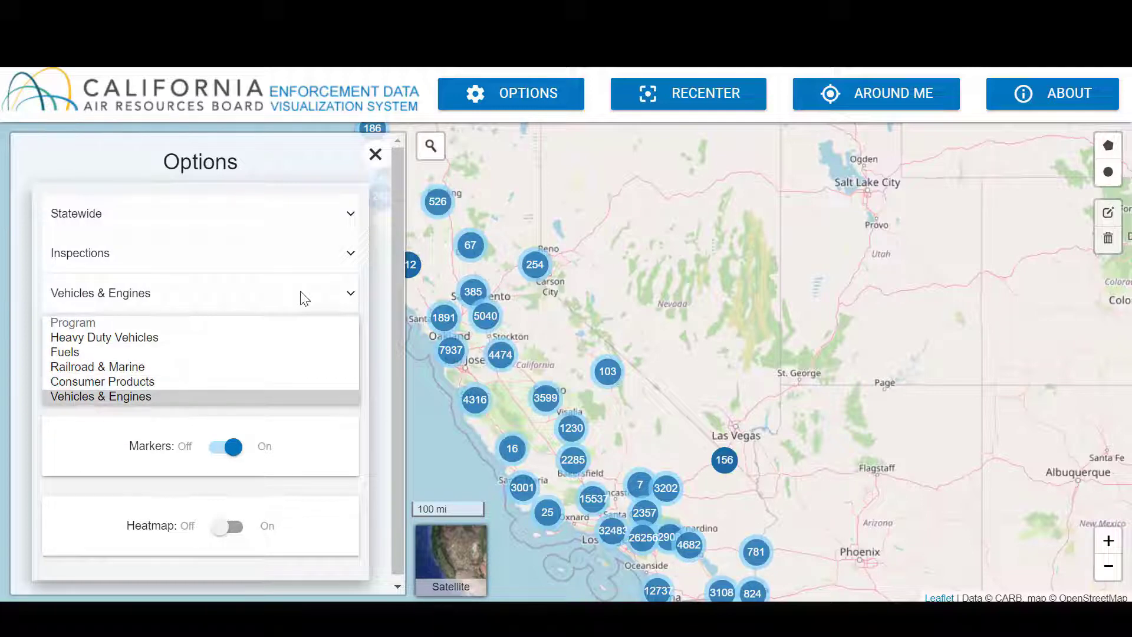
pyautogui.click(292, 347)
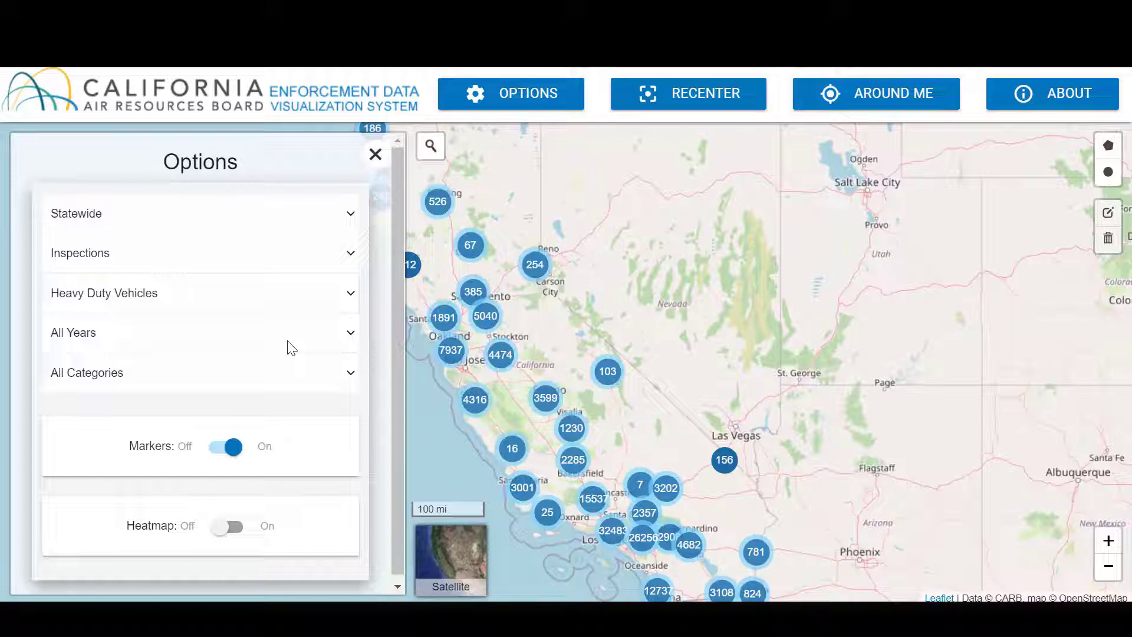
pyautogui.click(290, 348)
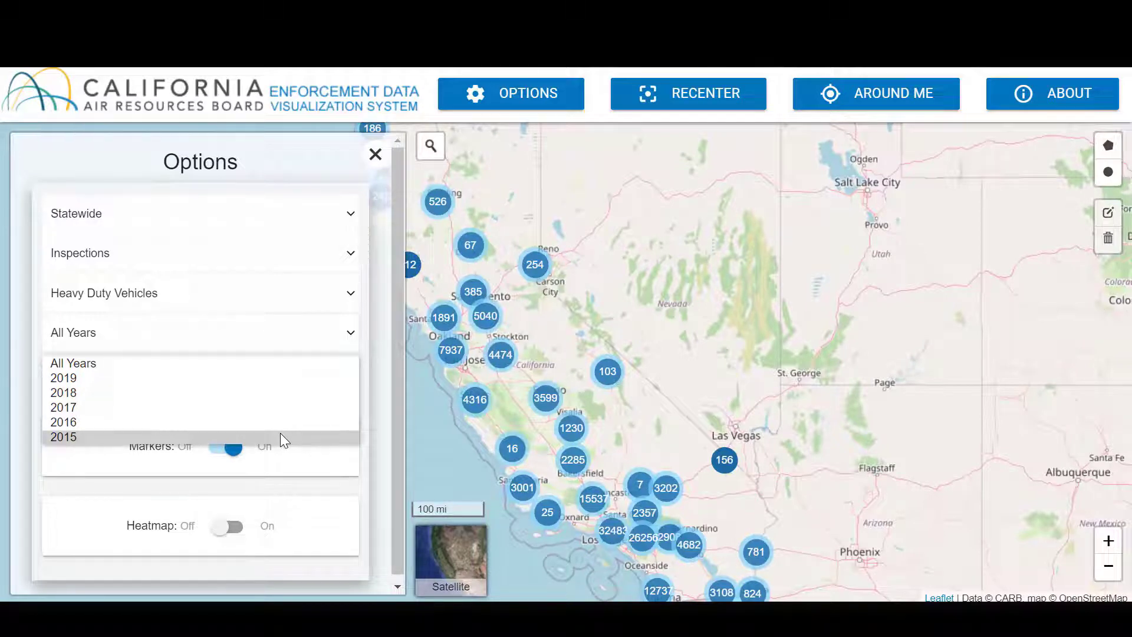
pyautogui.click(291, 330)
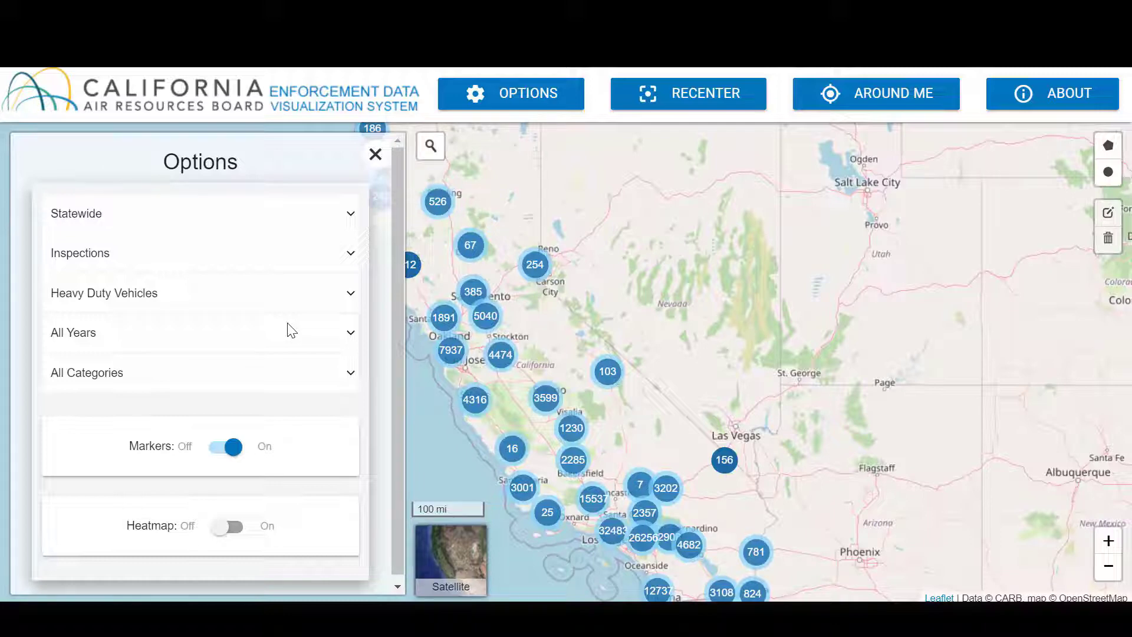
# Review the category choices for Heavy Duty Vehicles, then switch the program to Consumer Products
pyautogui.click(291, 375)
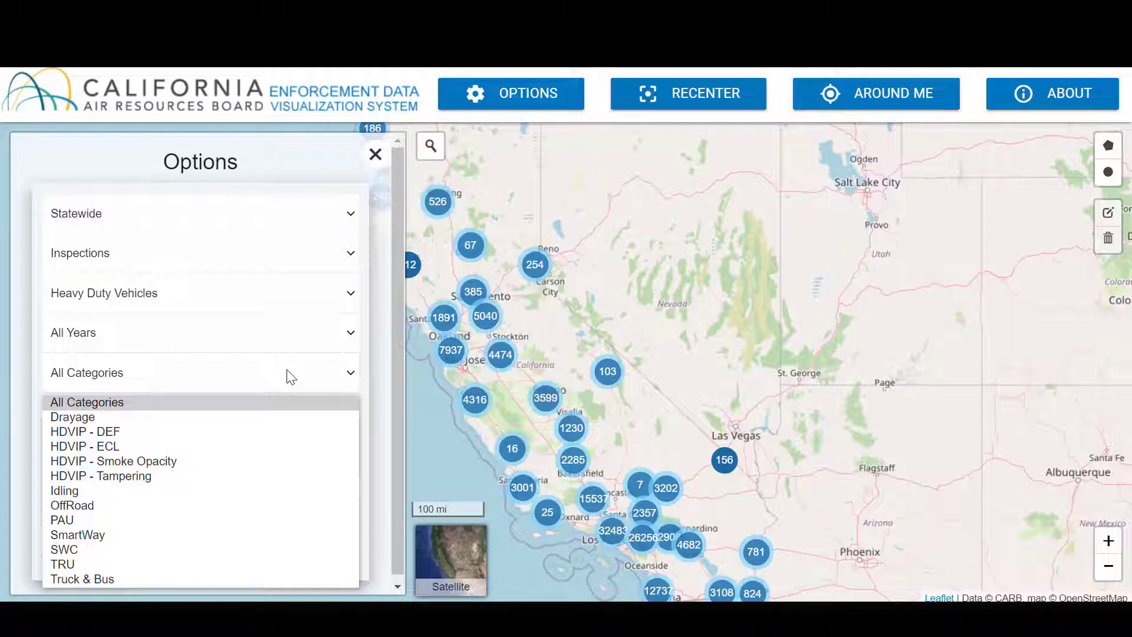
pyautogui.click(290, 377)
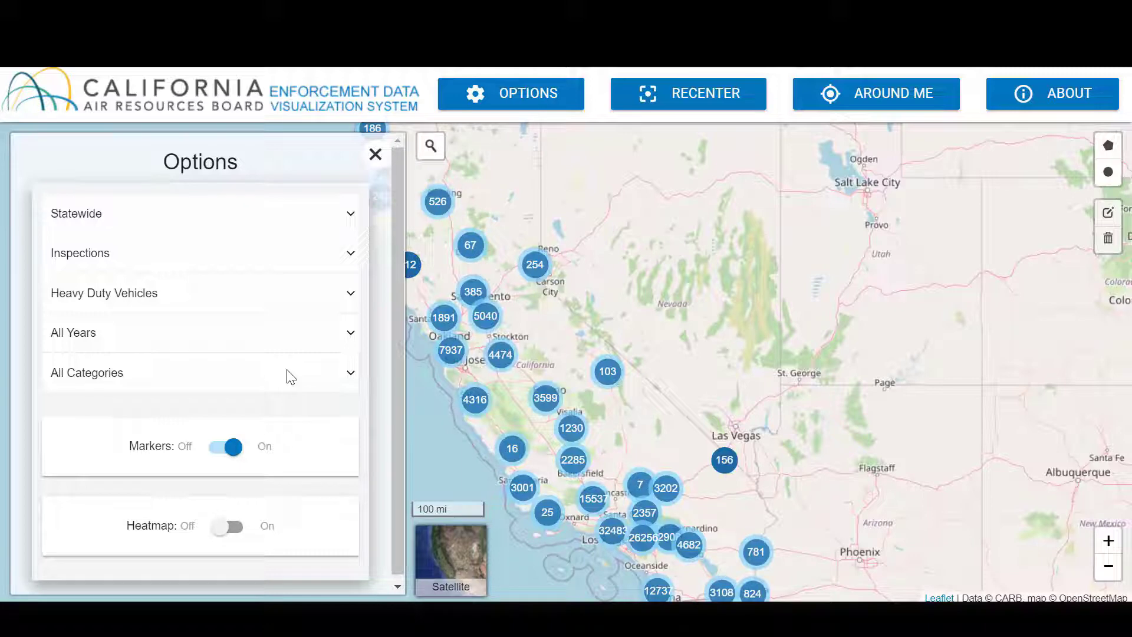
pyautogui.click(288, 294)
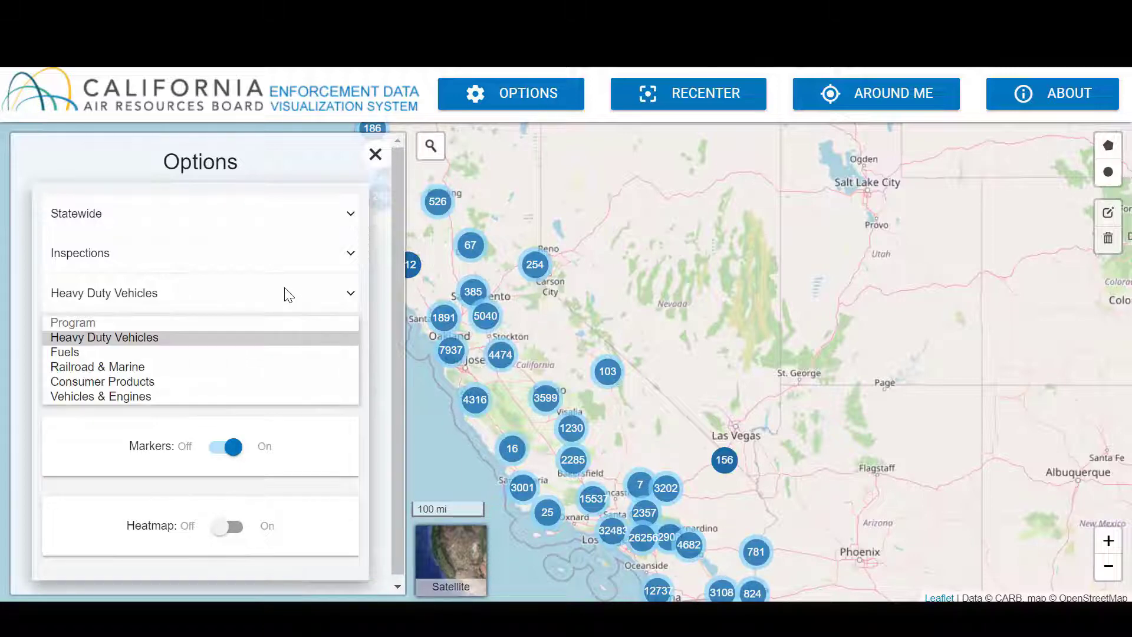
pyautogui.click(261, 388)
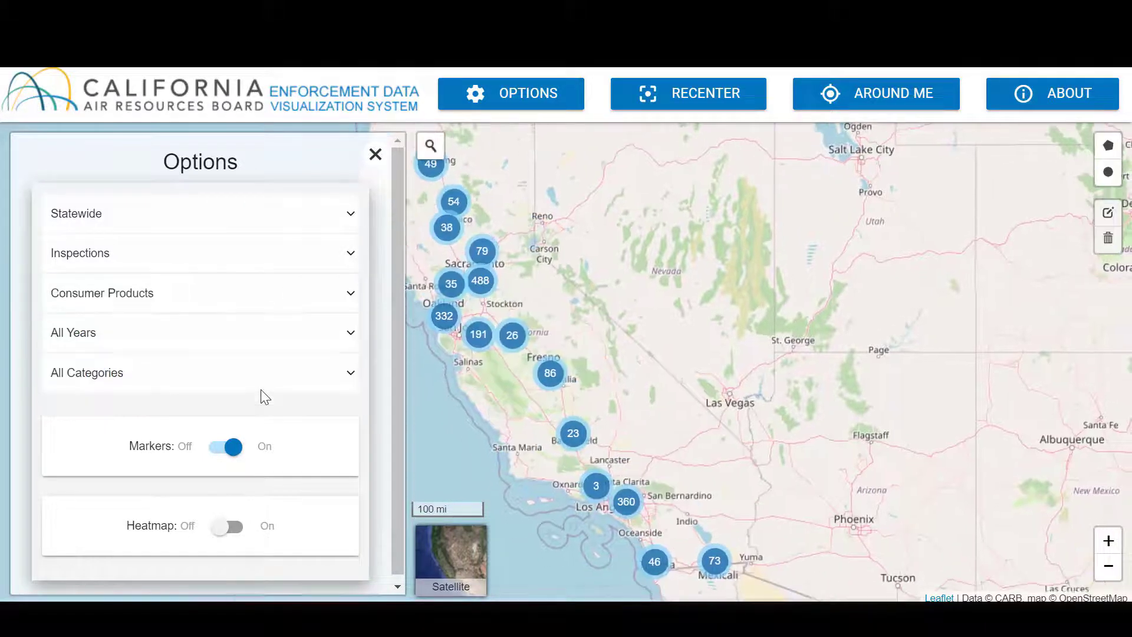
# Review the category choices for the Consumer Products program, trying the Consumer Products category and returning to All Categories
pyautogui.click(294, 376)
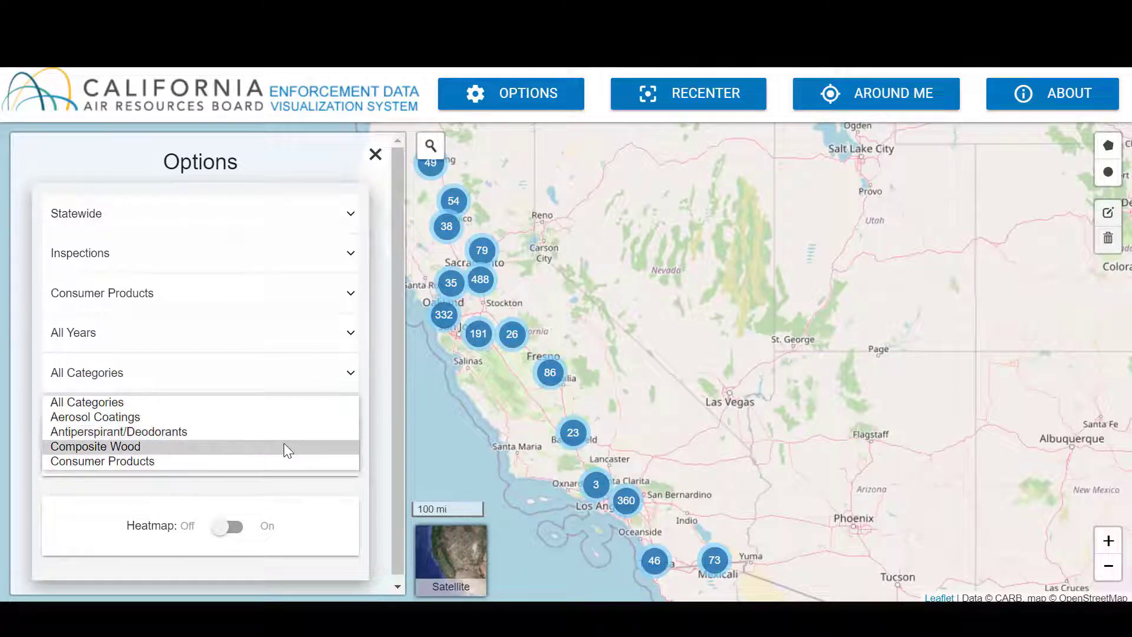
pyautogui.press('Down')
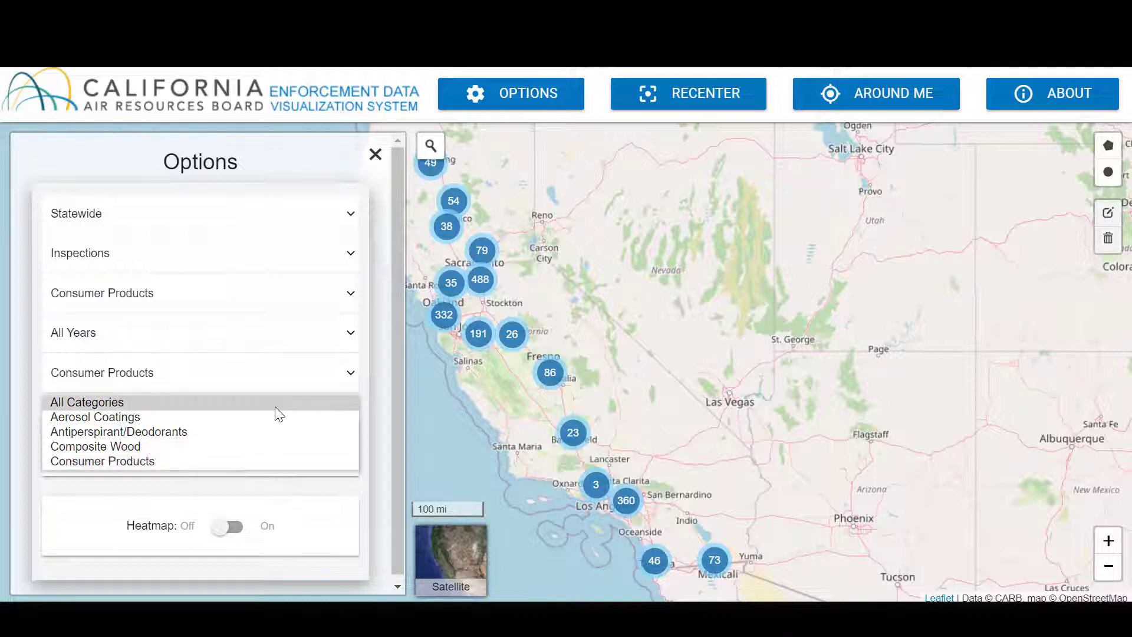
pyautogui.click(278, 402)
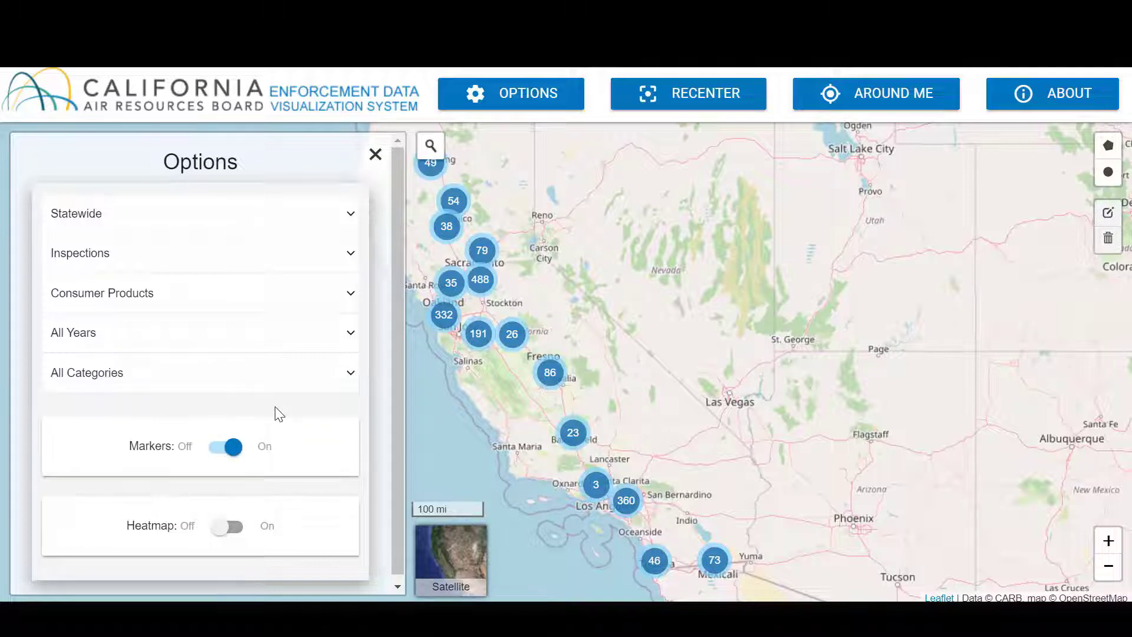
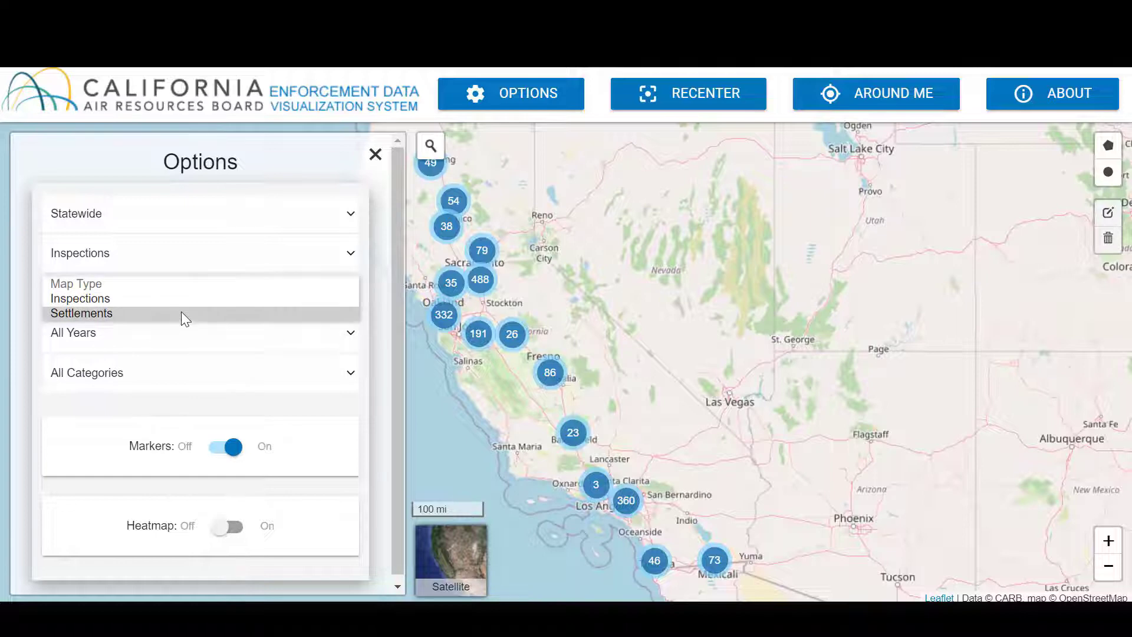
# Switch the map type to Settlements and check the program and map type choices, keeping All Programs and Settlements
pyautogui.click(186, 318)
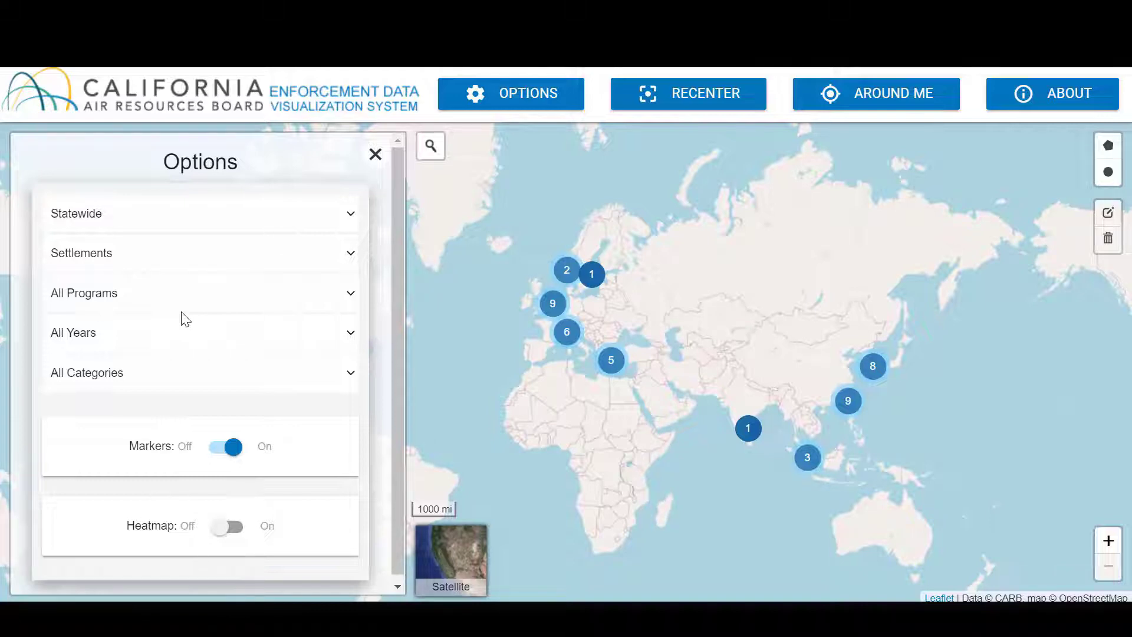
pyautogui.click(190, 296)
pyautogui.click(230, 258)
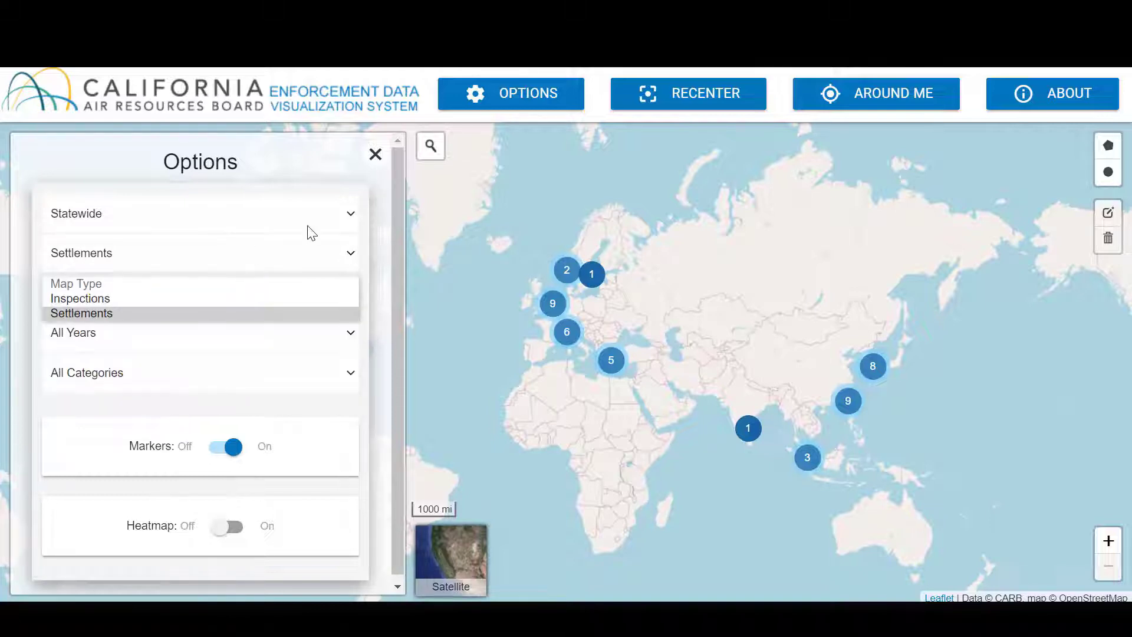
# Search the map for ZIP code 95202 to show the settlements around Stockton
pyautogui.click(434, 149)
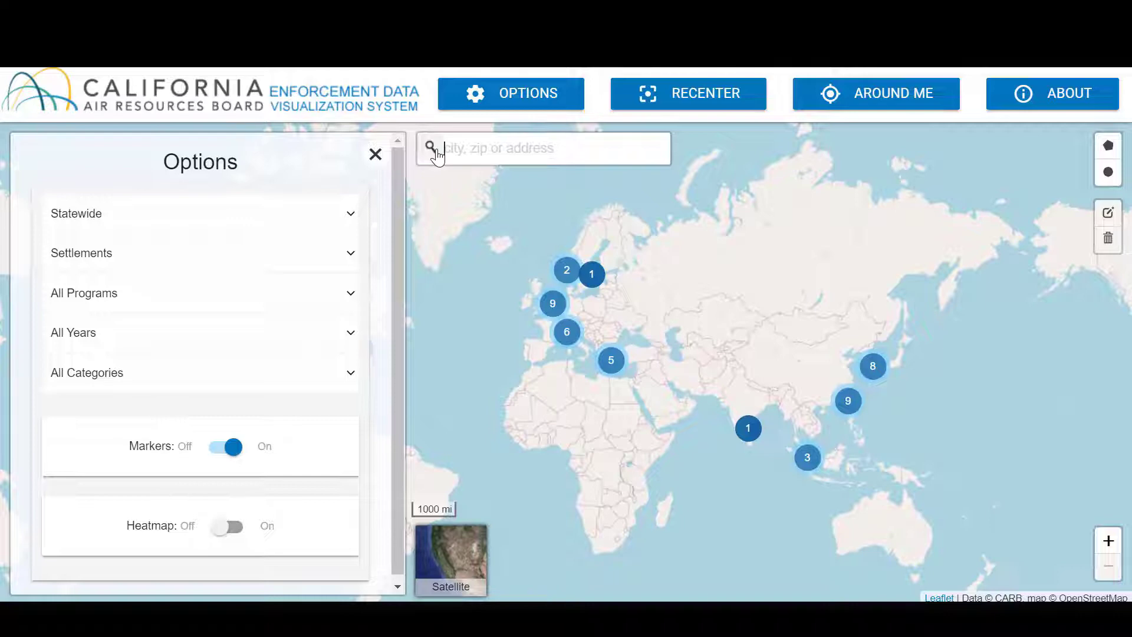
pyautogui.write('95202')
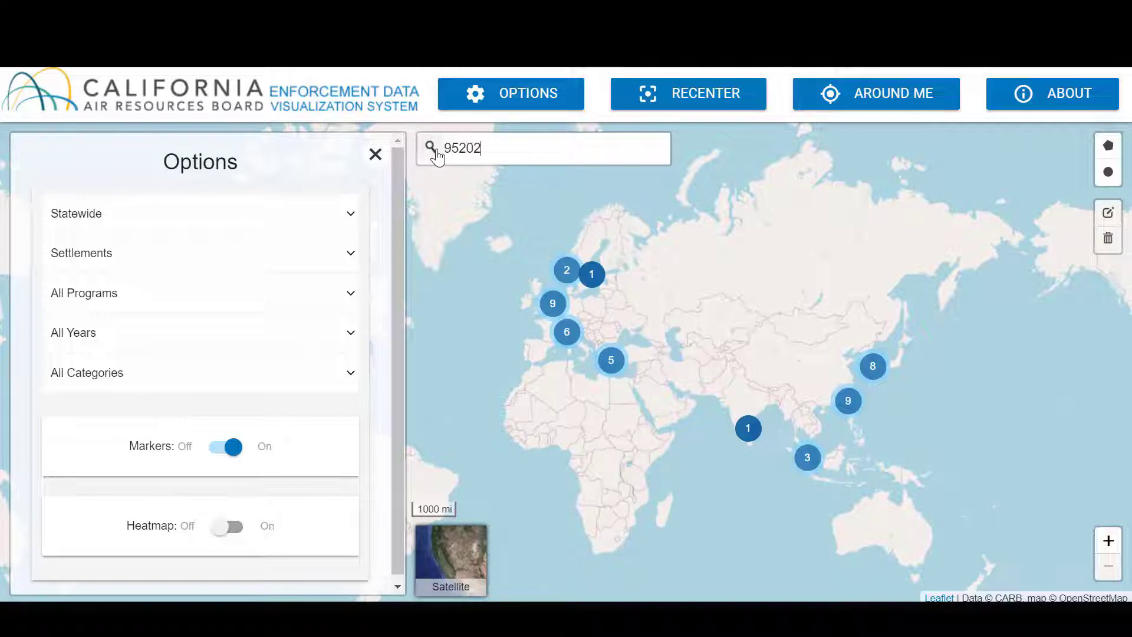
pyautogui.press('Return')
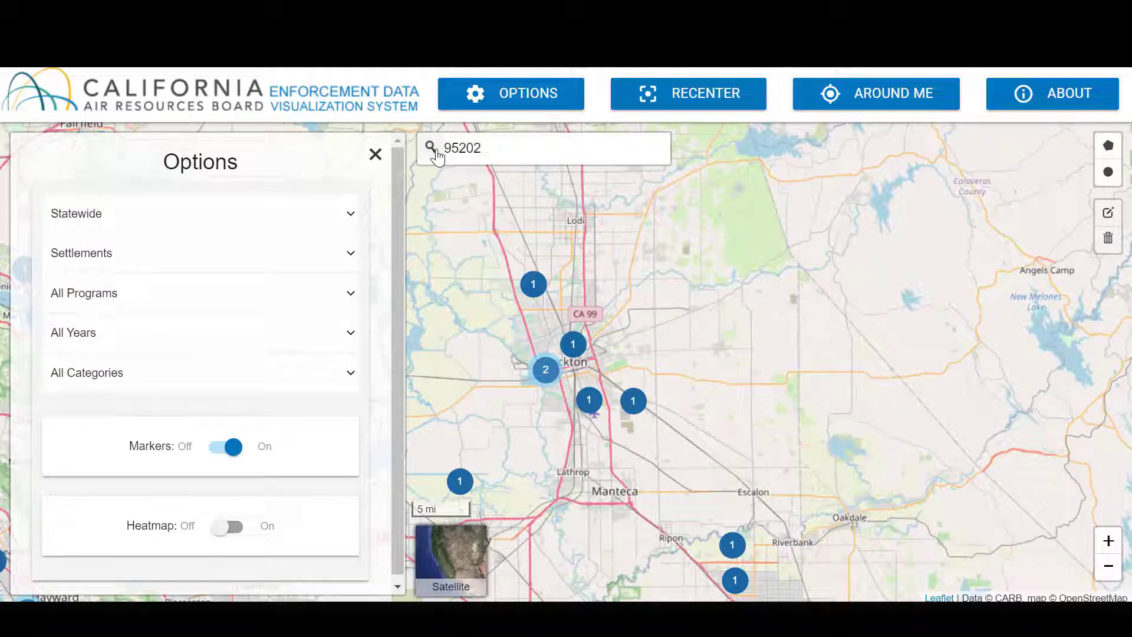
# Expand the two-settlement cluster at Stockton and review the settlement details of its northeastern marker
pyautogui.click(546, 372)
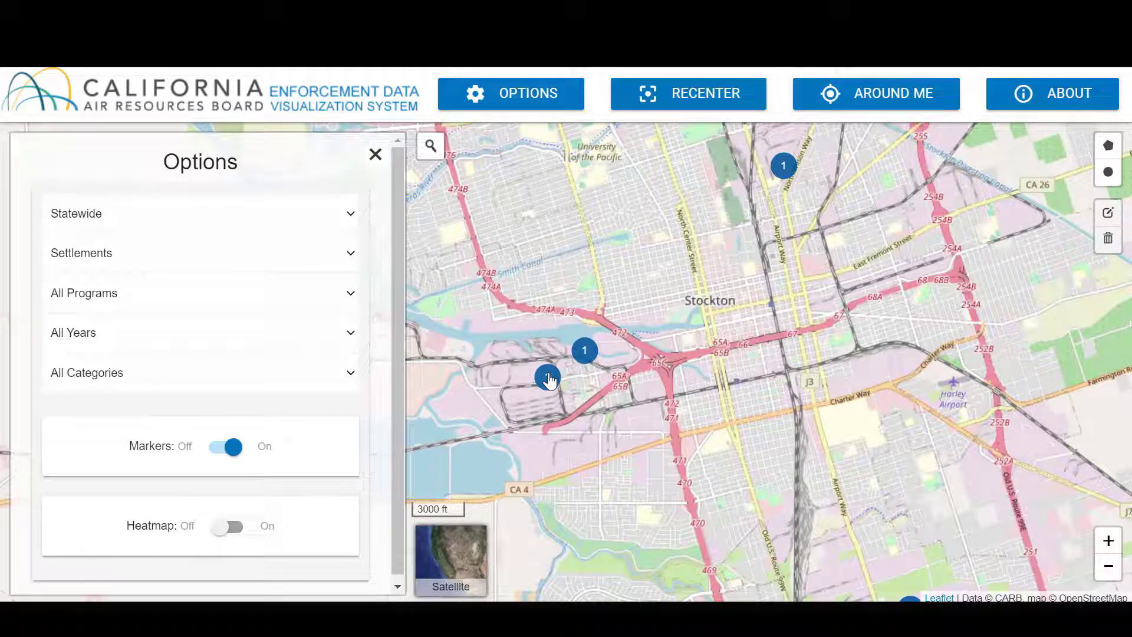
pyautogui.click(585, 351)
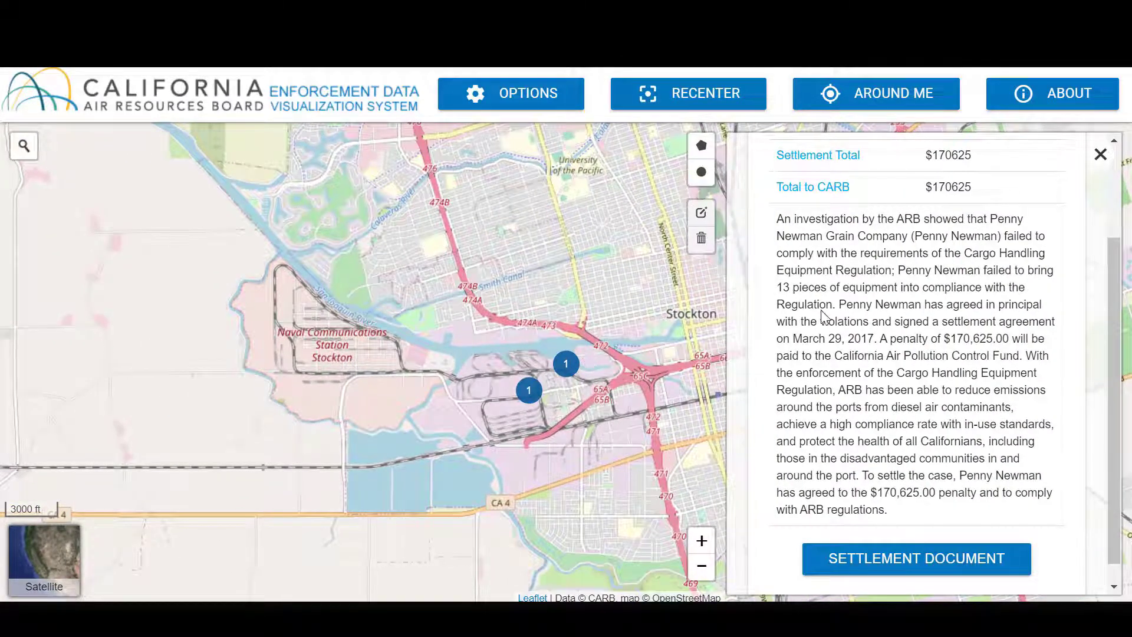
pyautogui.scroll(3, 1022, 267)
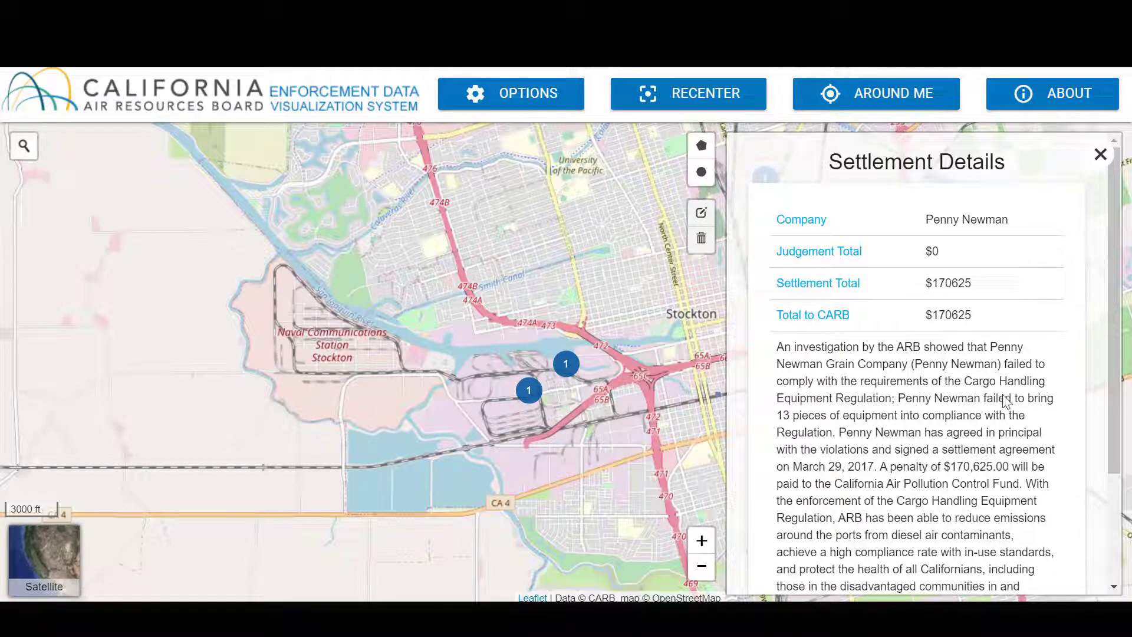
pyautogui.scroll(-3, 1006, 401)
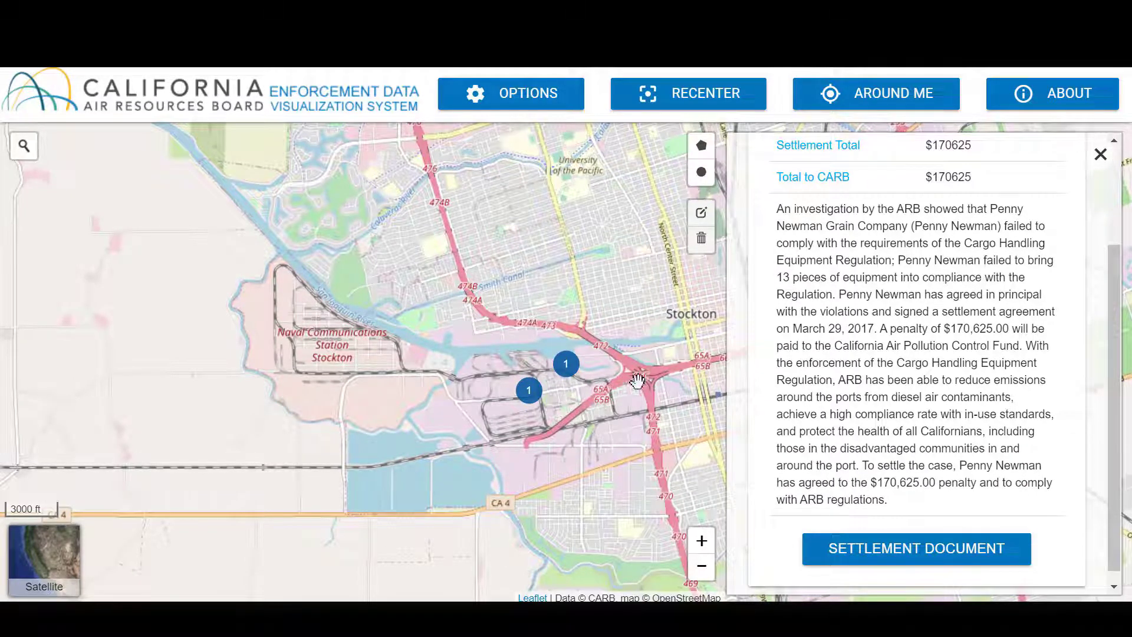
# Review the settlement details of the neighbouring southwestern marker near the Port of Stockton, then close the details
pyautogui.click(529, 390)
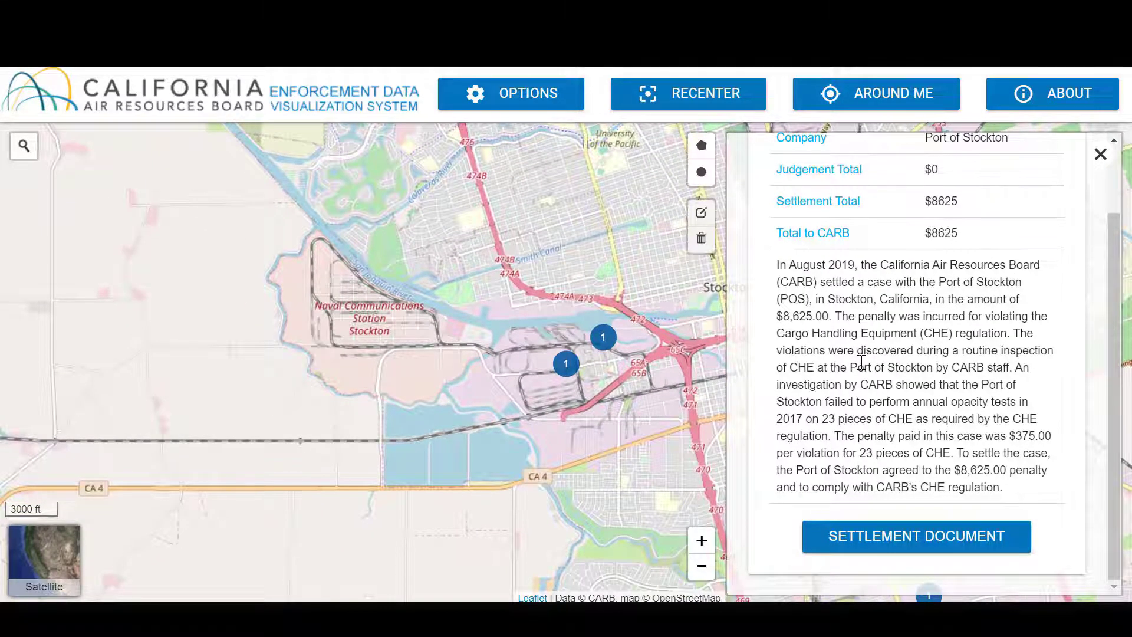
pyautogui.scroll(2, 858, 364)
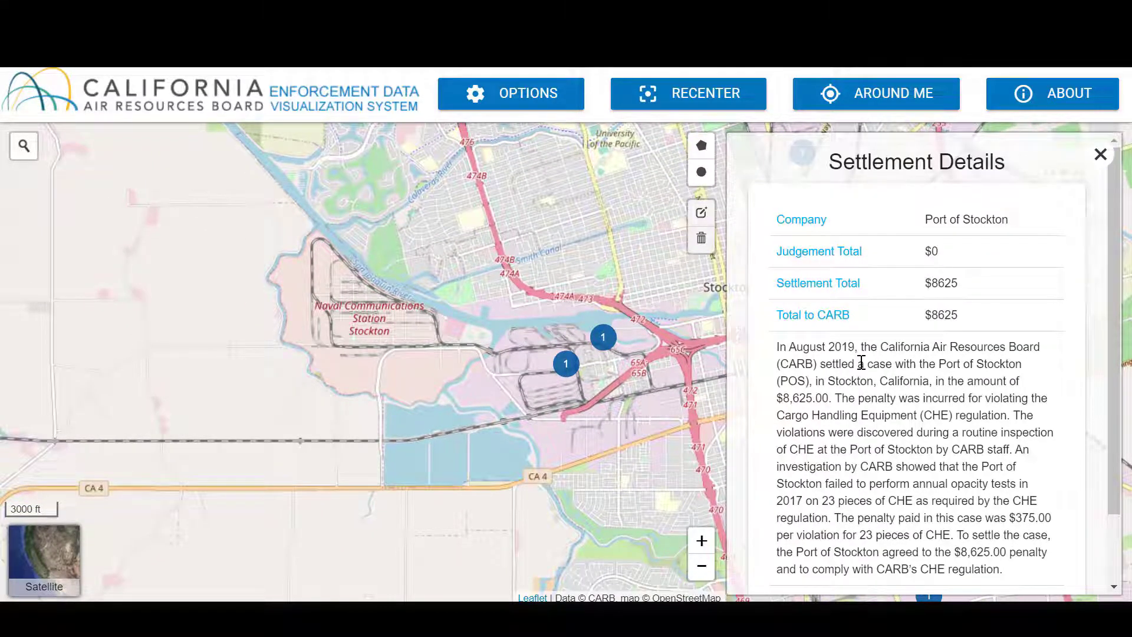
pyautogui.click(1100, 155)
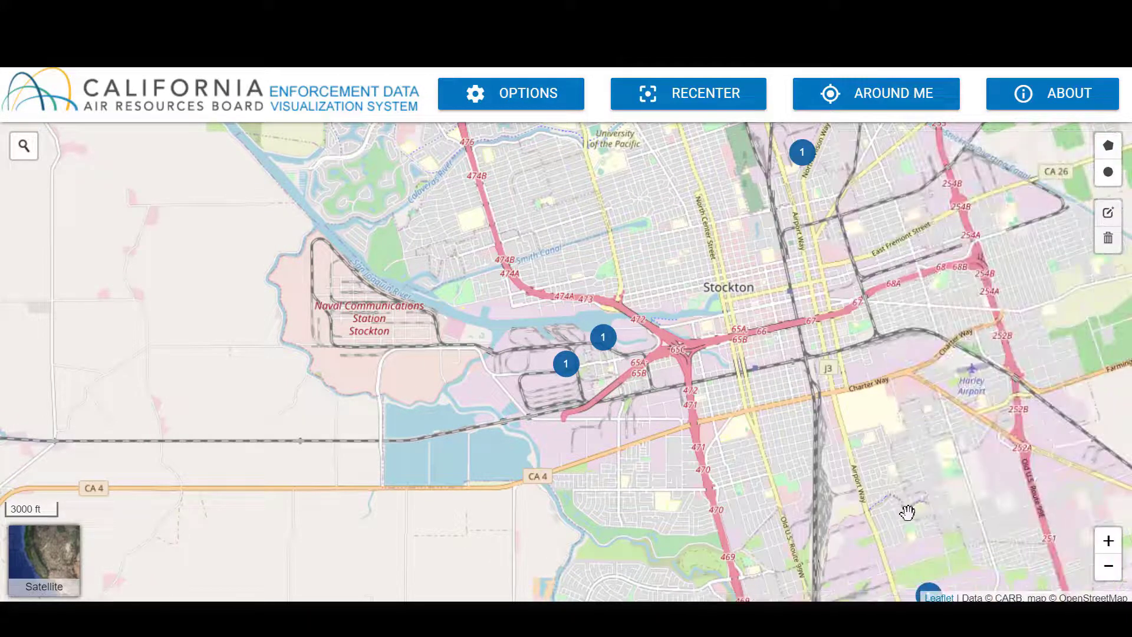
# Read through the full settlement details of the marker north of Stockton Metropolitan Airport, then close the details
pyautogui.click(935, 594)
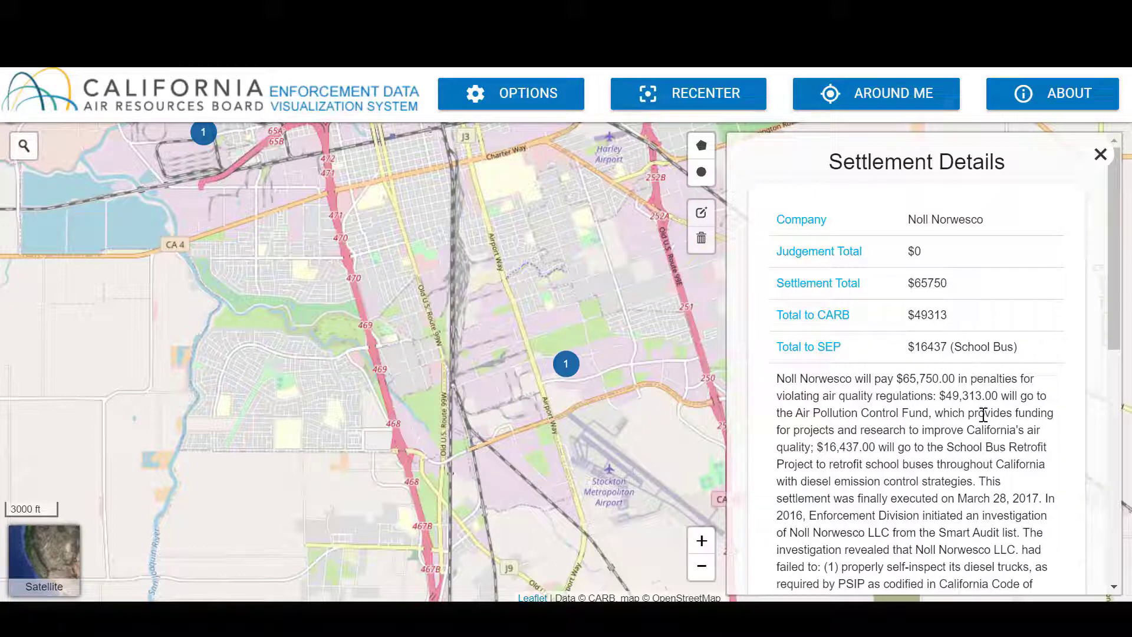
pyautogui.scroll(-5, 983, 414)
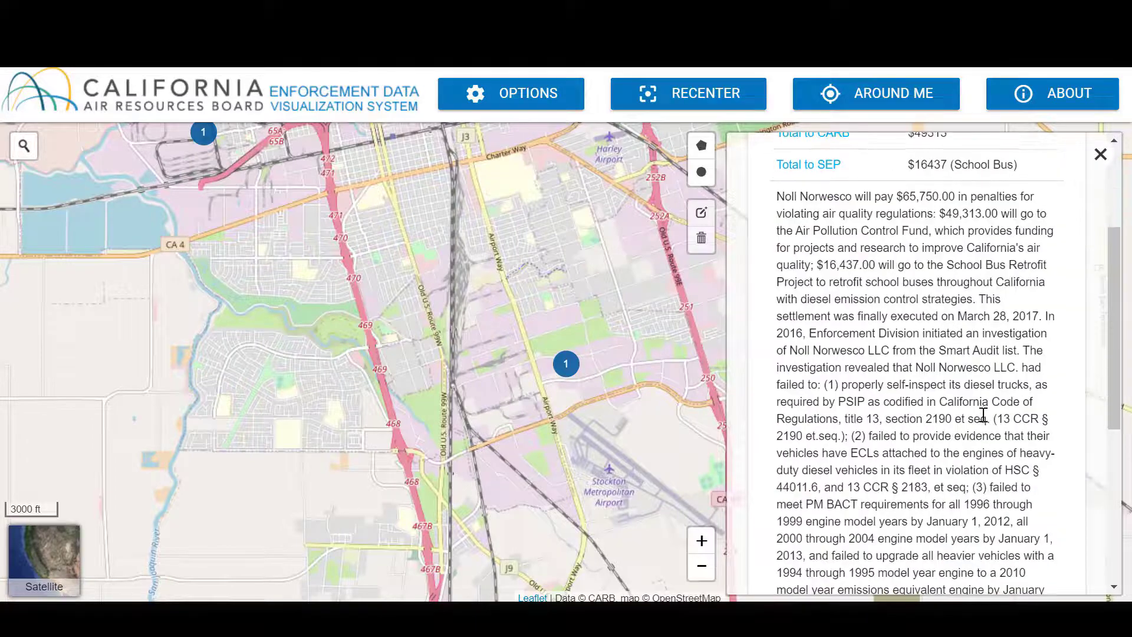
pyautogui.scroll(-4, 984, 415)
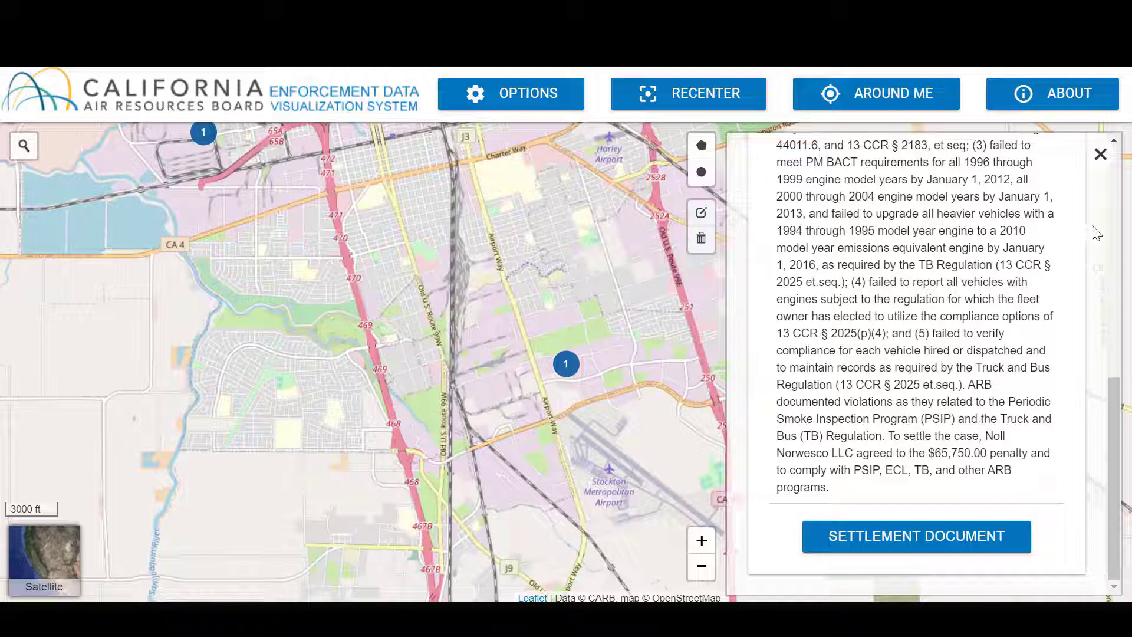
pyautogui.click(1100, 155)
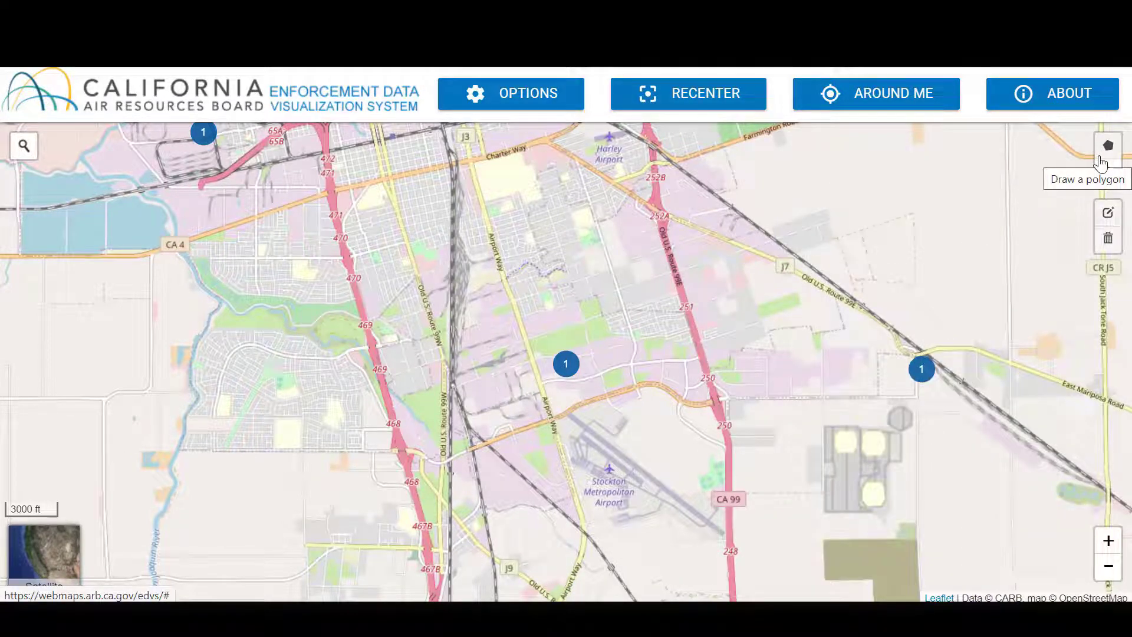
# Reopen the map options, switch the map type to Inspections, and close the options
pyautogui.click(523, 106)
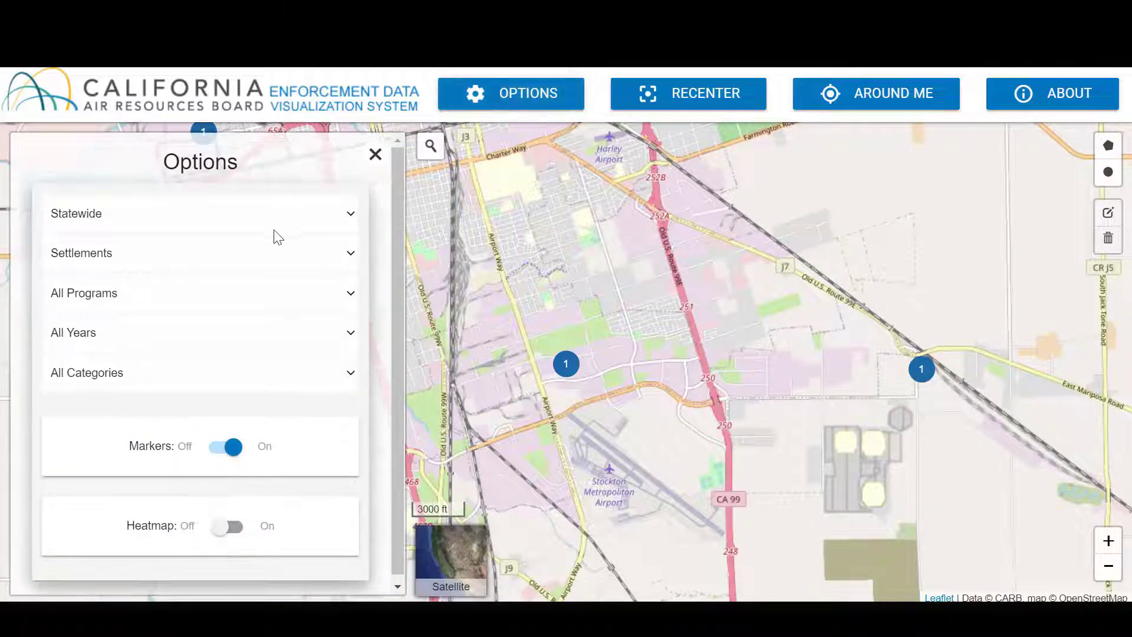
pyautogui.click(260, 253)
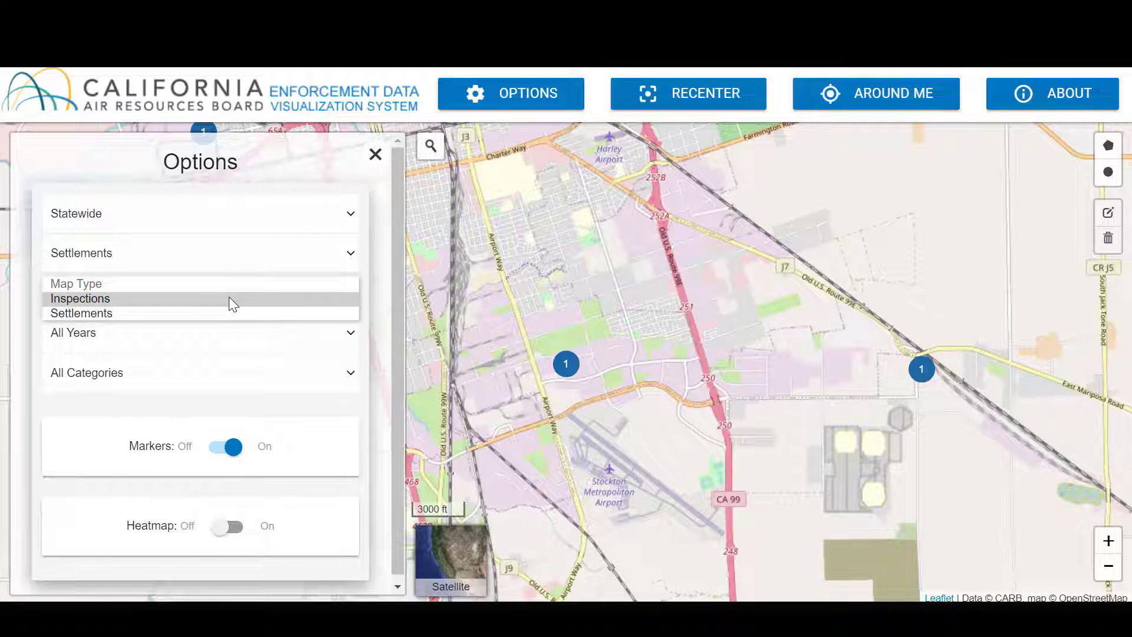
pyautogui.click(230, 299)
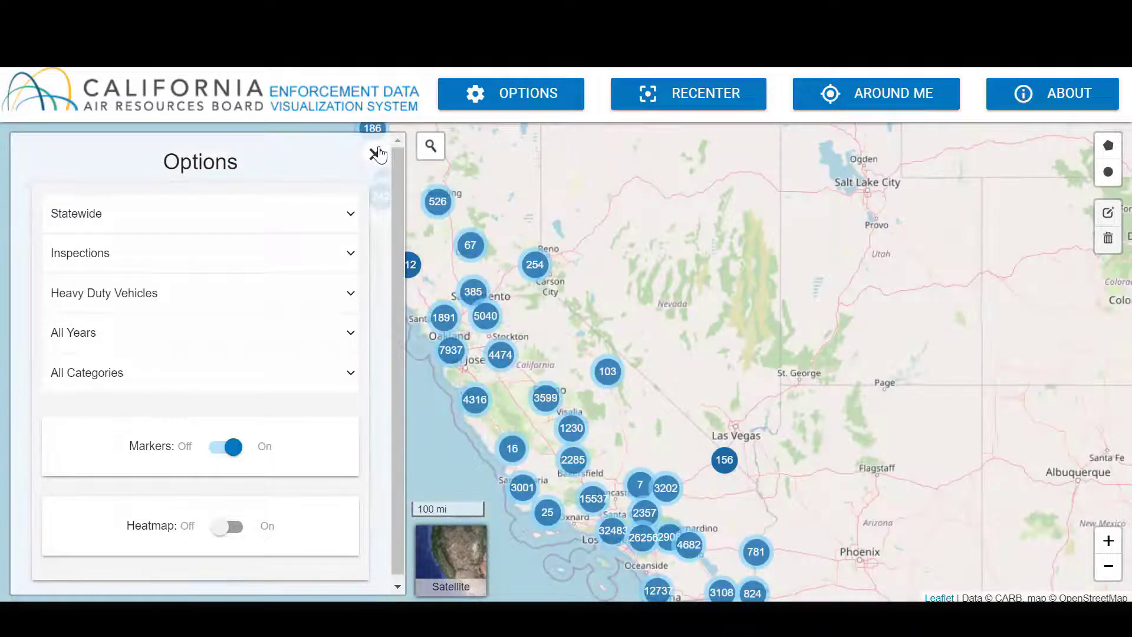
pyautogui.click(375, 154)
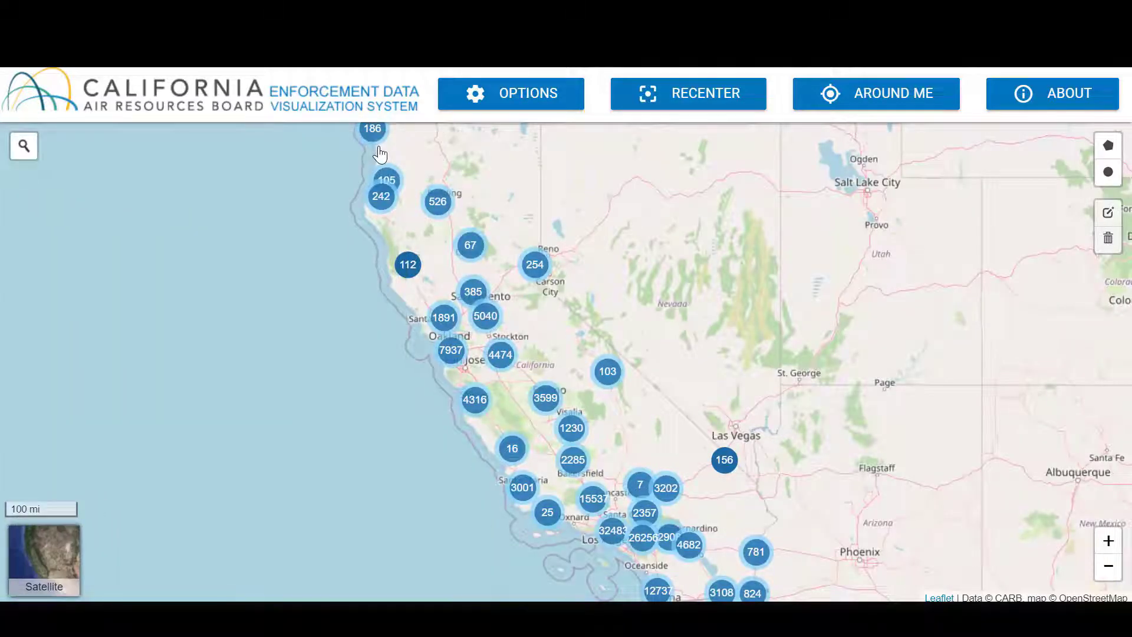